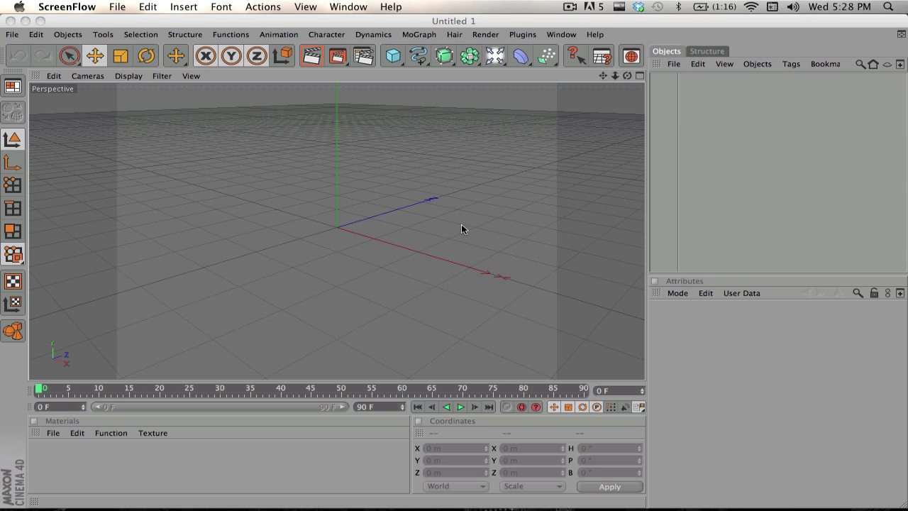
# Step: Check the title animation in the zzirGrizz ECHO Part 1 video in Safari, pause it and return to CINEMA 4D
pyautogui.hotkey('ctrl', 'Left')
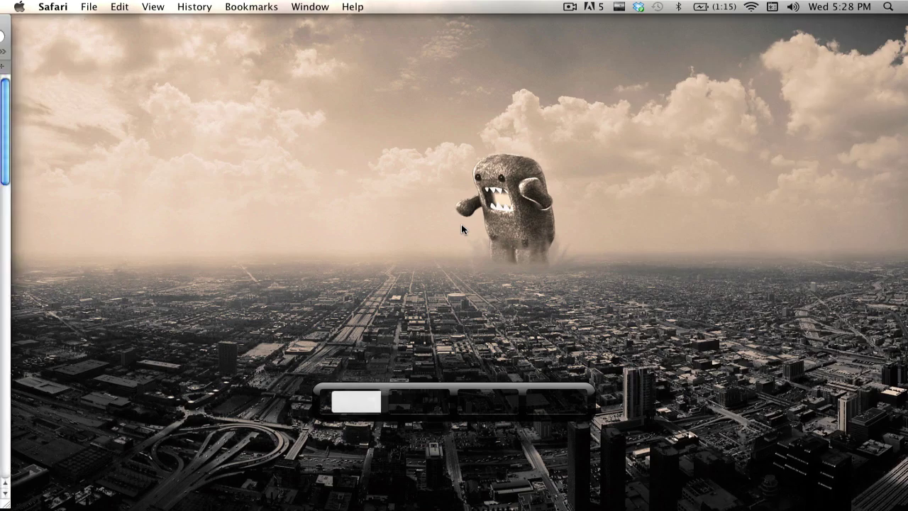
pyautogui.click(361, 321)
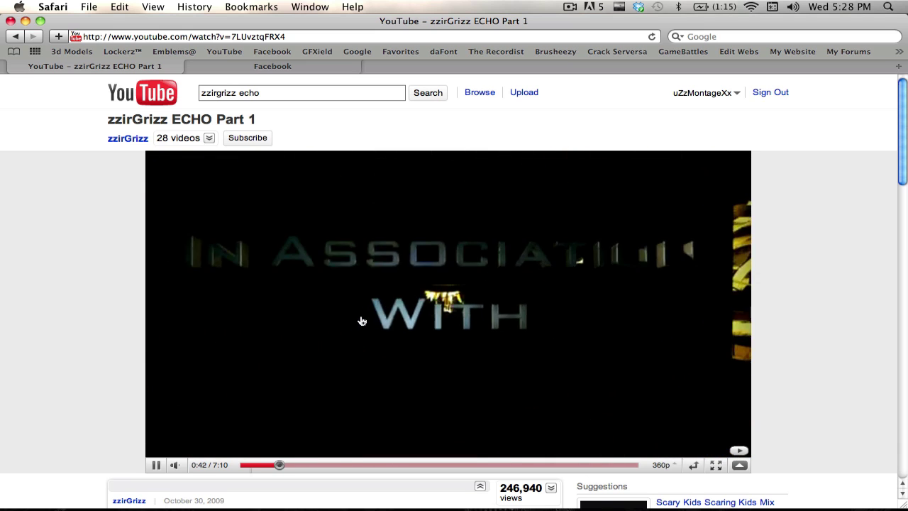
pyautogui.click(361, 321)
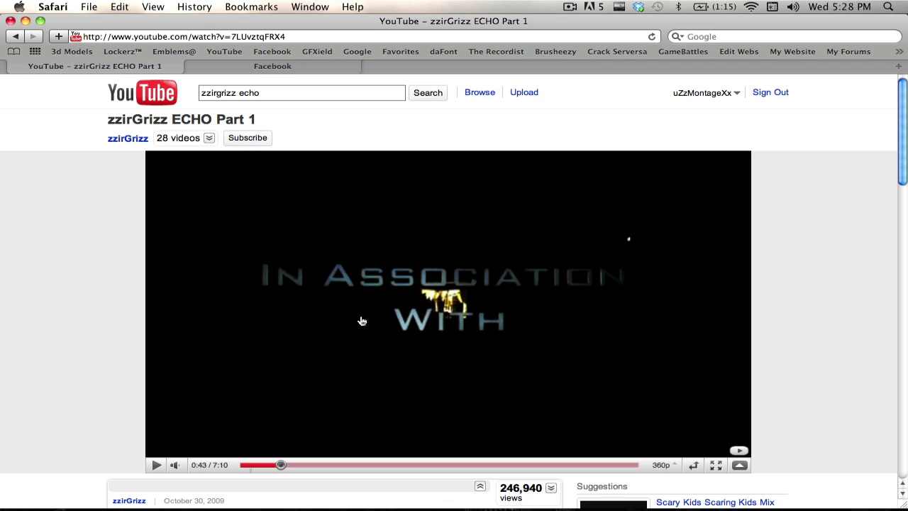
pyautogui.hotkey('ctrl', 'Right')
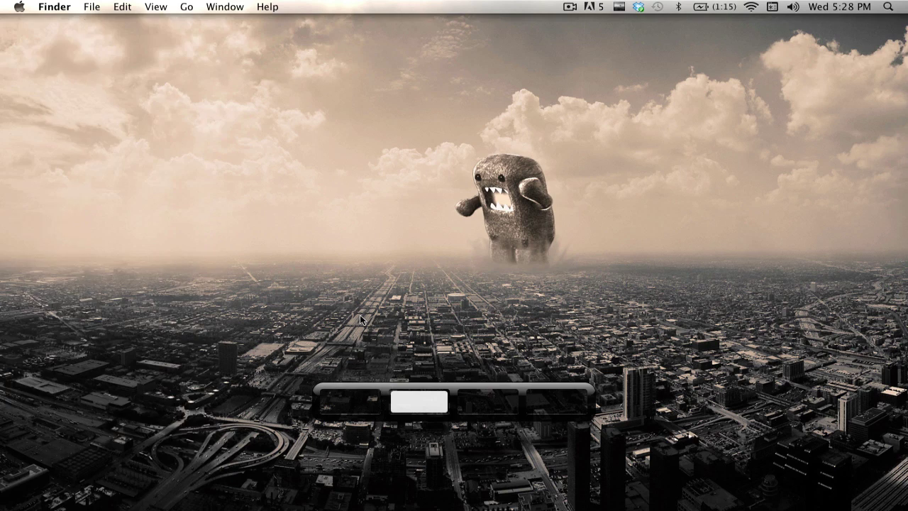
pyautogui.hotkey('ctrl', 'Right')
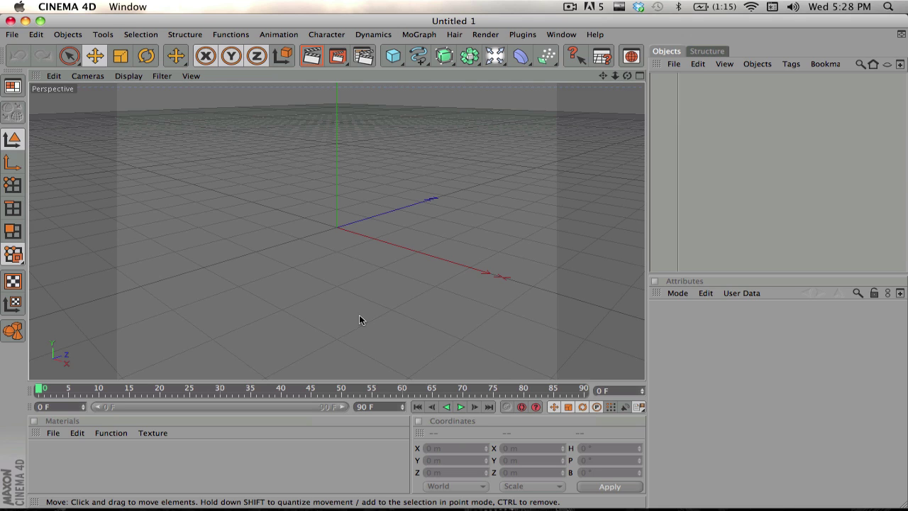
# Step: Create a new material and open its Color channel in the Material Editor
pyautogui.doubleClick(119, 452)
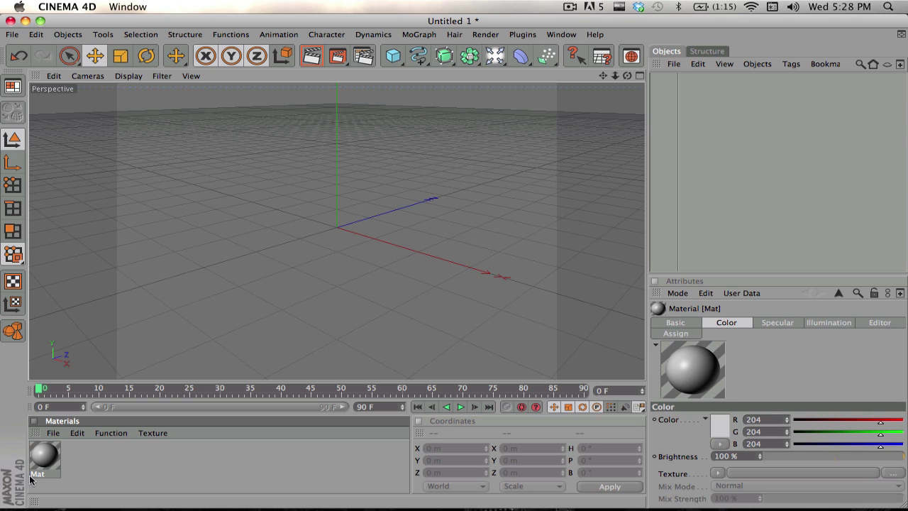
pyautogui.doubleClick(46, 446)
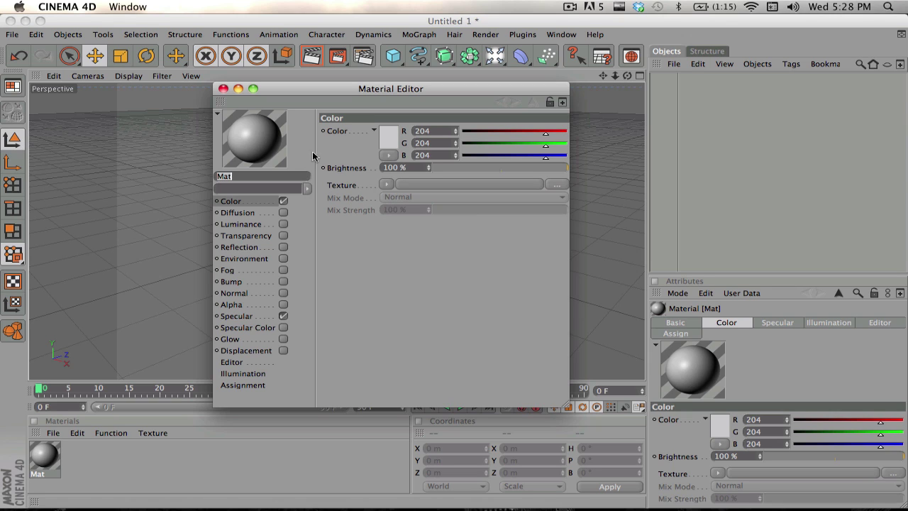
pyautogui.click(225, 203)
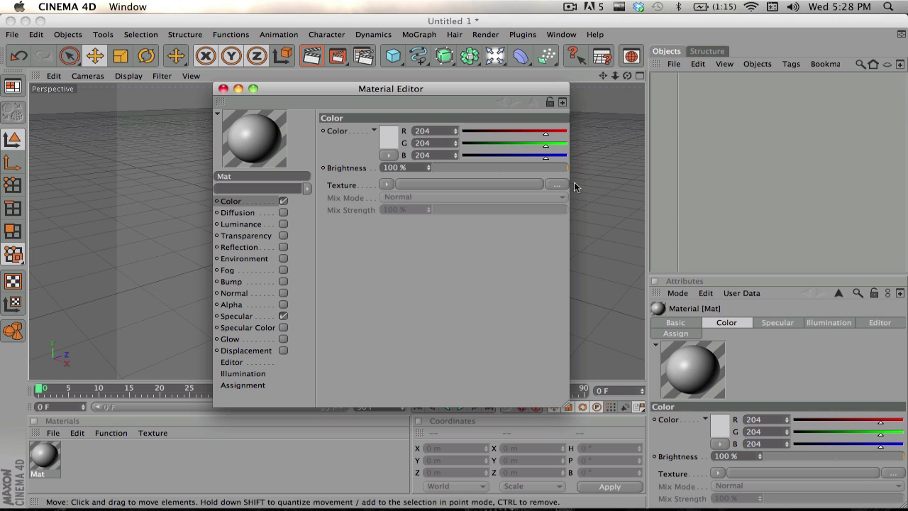
# Step: Load the Tut L movie from Documents as the material's Color texture, without creating a copy at the document location
pyautogui.click(558, 186)
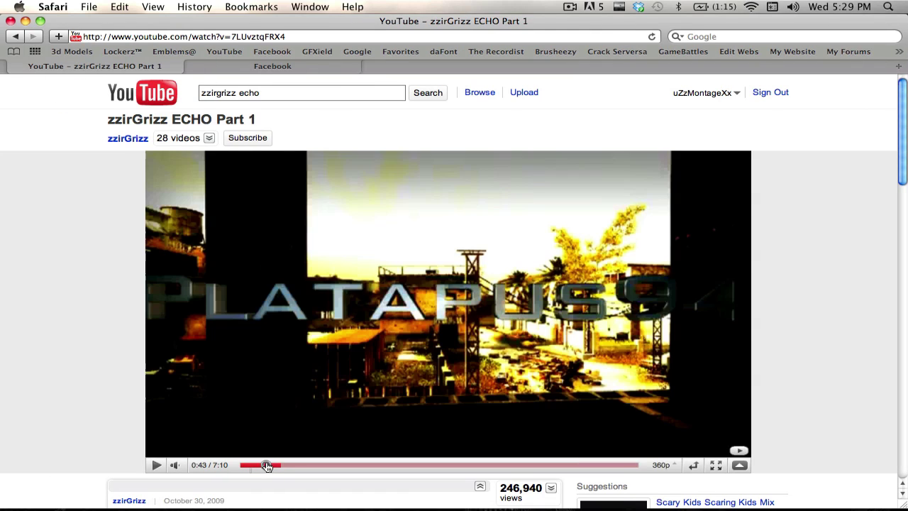
pyautogui.moveTo(267, 466); pyautogui.dragTo(266, 465)
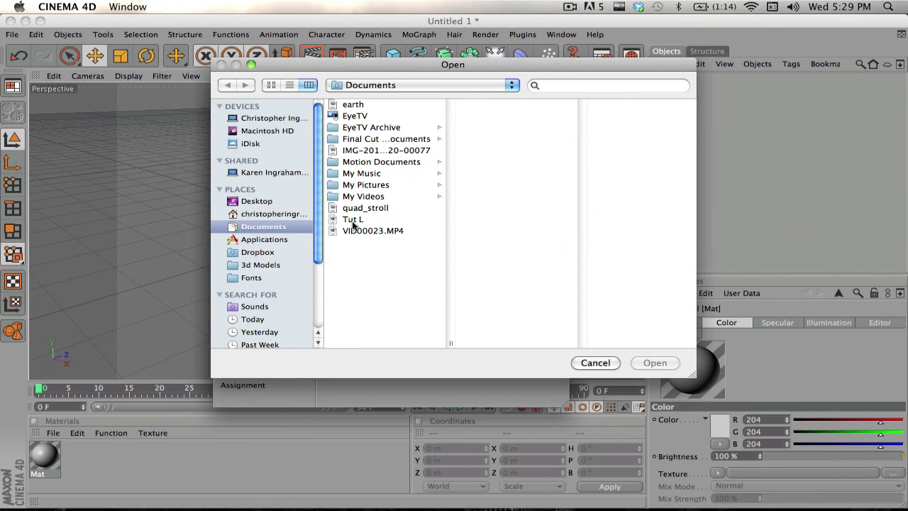
pyautogui.click(353, 221)
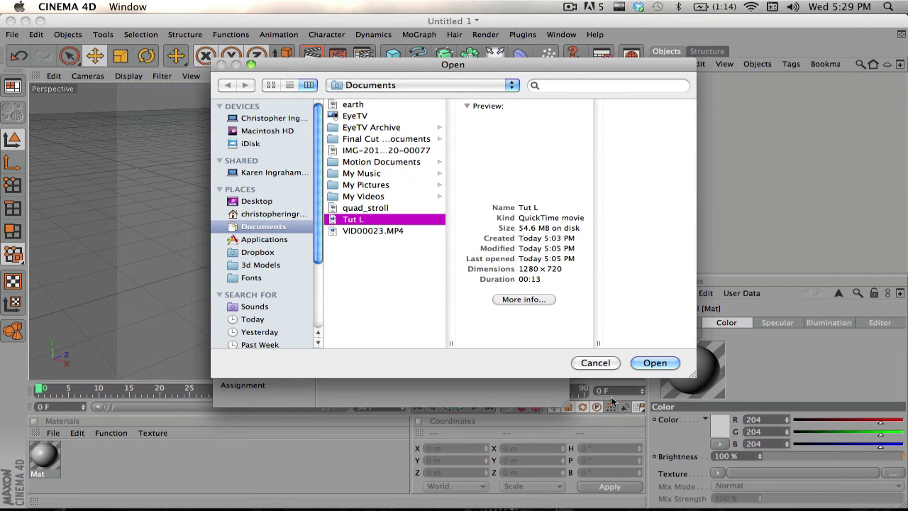
pyautogui.click(655, 362)
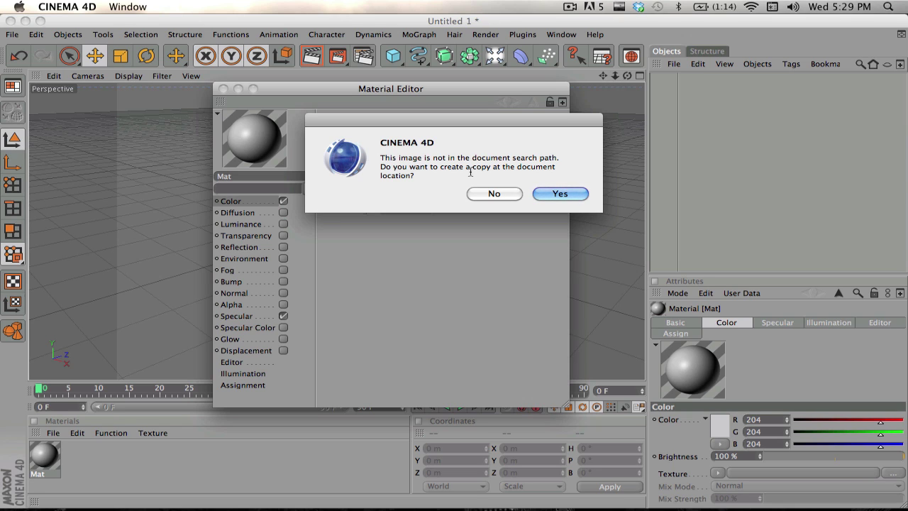
pyautogui.click(507, 195)
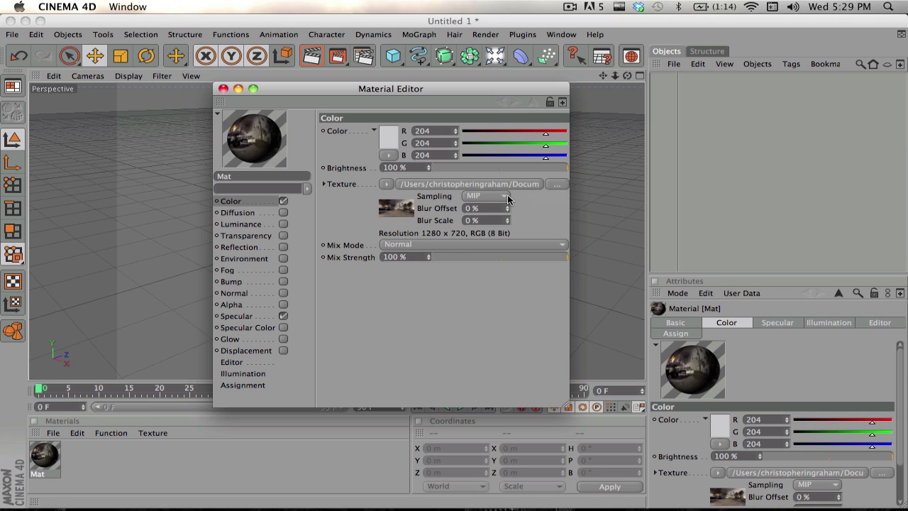
pyautogui.click(224, 89)
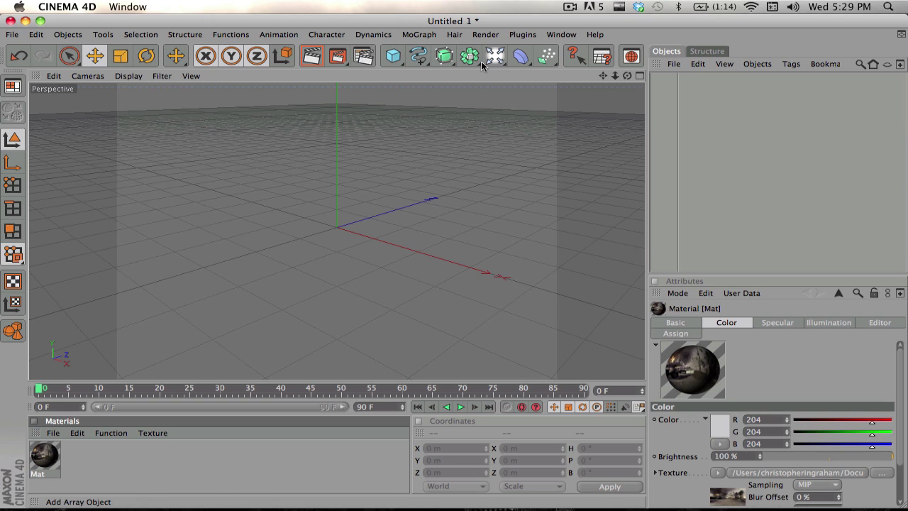
# Step: Add a MoGraph Text Object and set its text to "Presents"
pyautogui.click(428, 34)
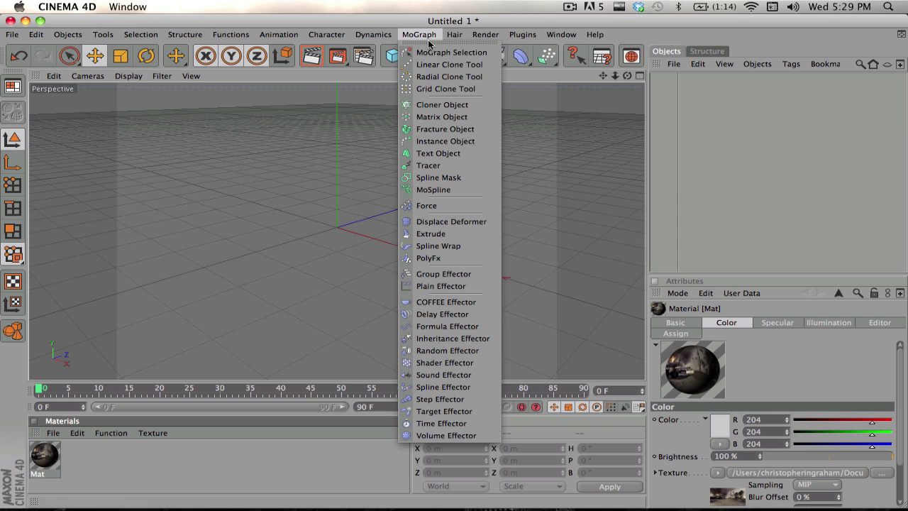
pyautogui.click(441, 153)
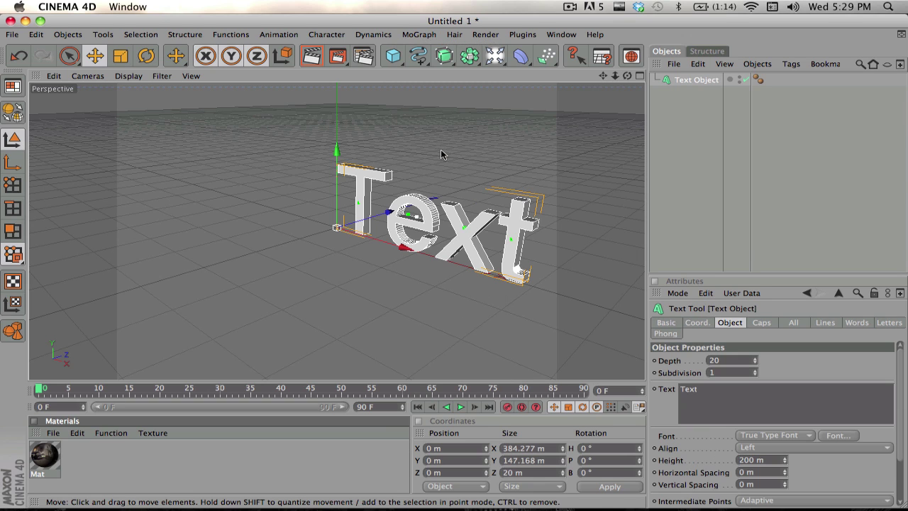
pyautogui.click(720, 398)
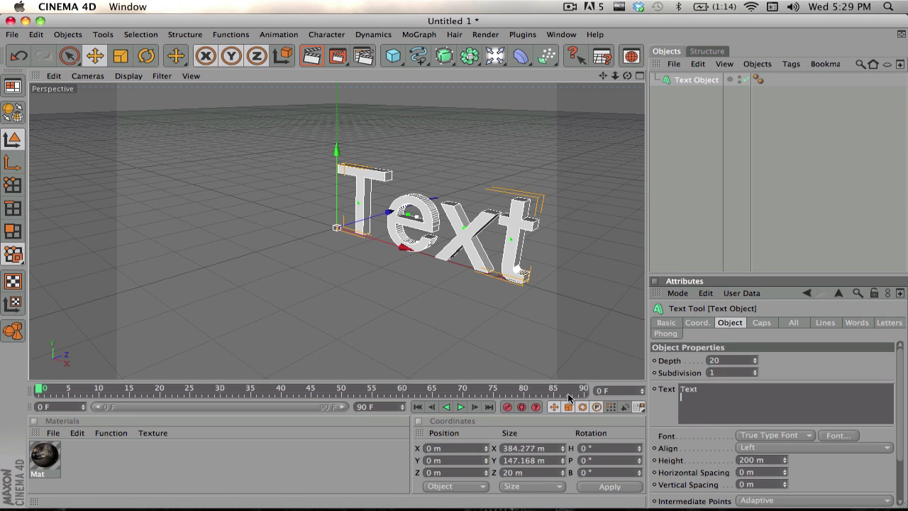
pyautogui.press('super+a')
pyautogui.write('P')
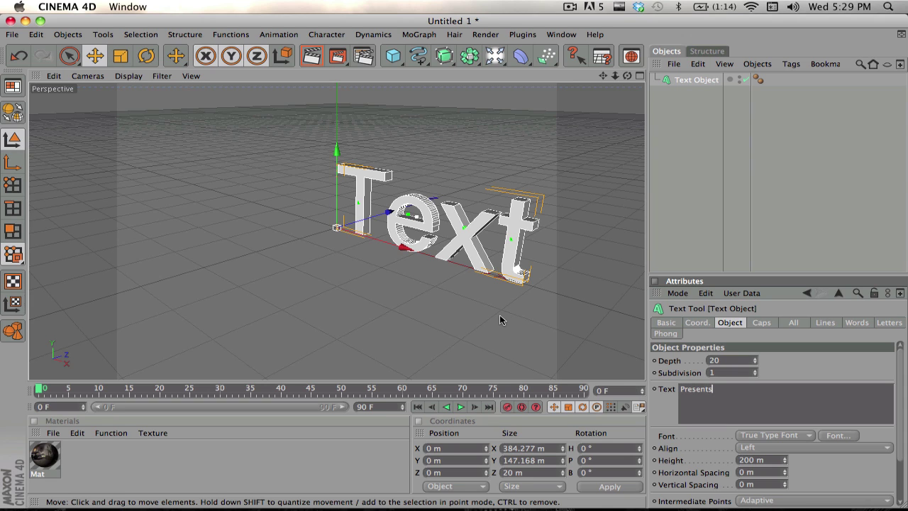
pyautogui.click(467, 303)
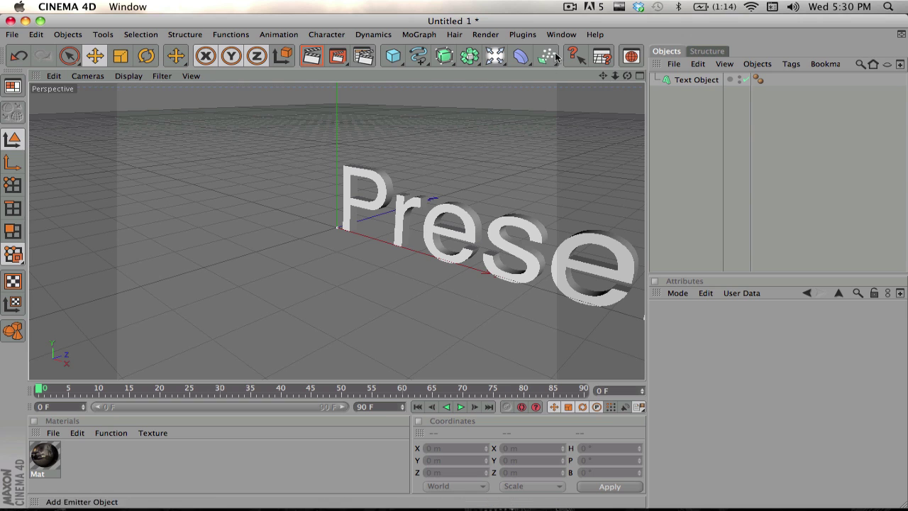
# Step: Set the alignment of the "Presents" text object to Middle
pyautogui.click(543, 248)
pyautogui.click(816, 447)
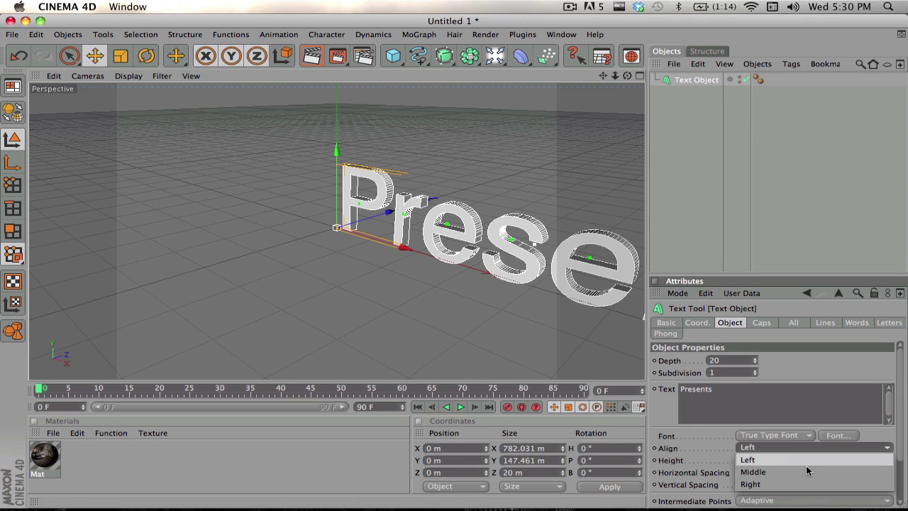
pyautogui.click(806, 466)
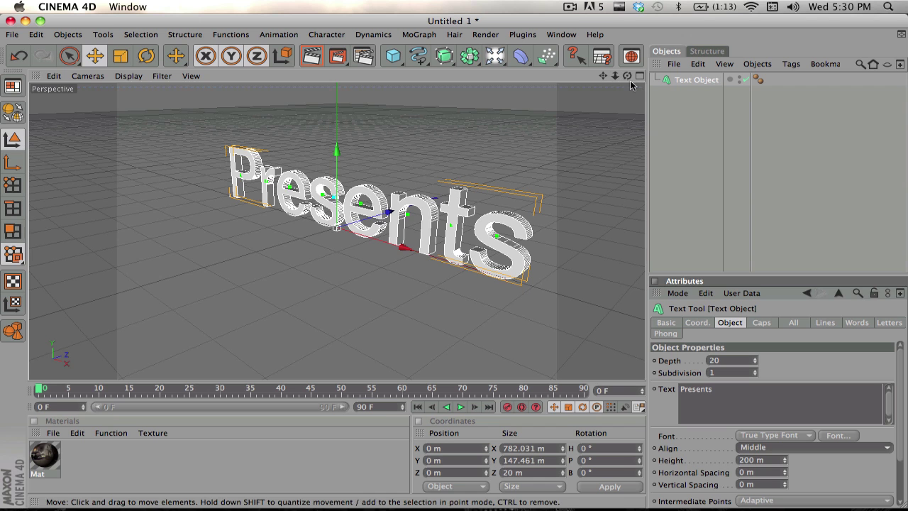
pyautogui.moveTo(627, 76); pyautogui.dragTo(693, 52)
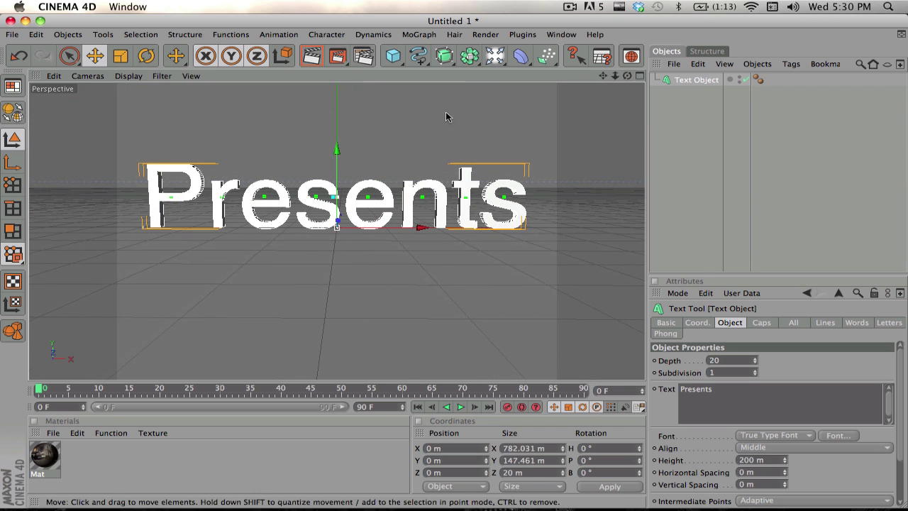
pyautogui.moveTo(602, 75)
pyautogui.mouseDown()
pyautogui.moveTo(593, 76)
pyautogui.moveTo(618, 76)
pyautogui.moveTo(610, 80)
pyautogui.mouseUp()
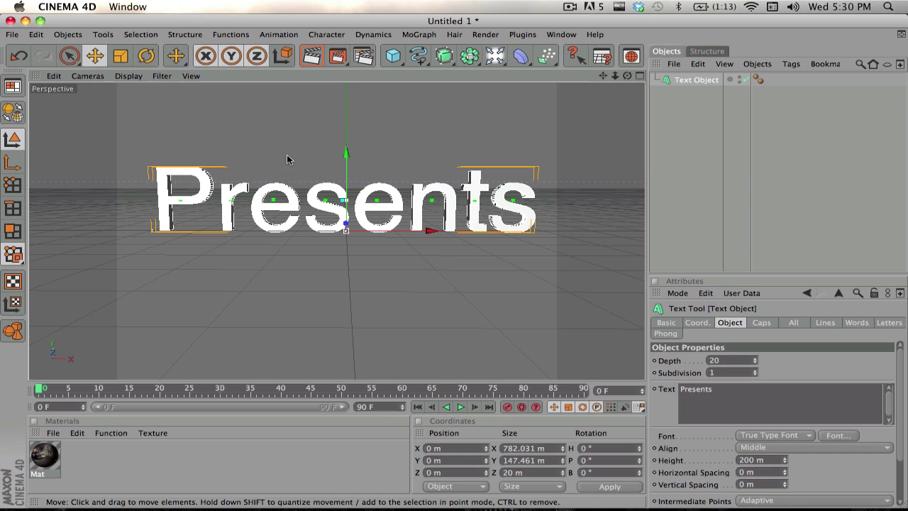
# Step: Set the render output size to 1280 x 720 pixels
pyautogui.click(365, 58)
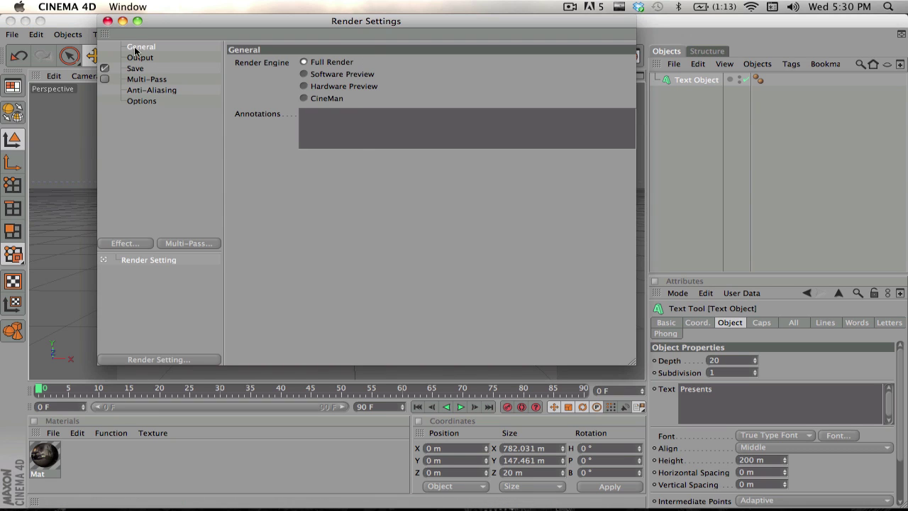
pyautogui.click(139, 57)
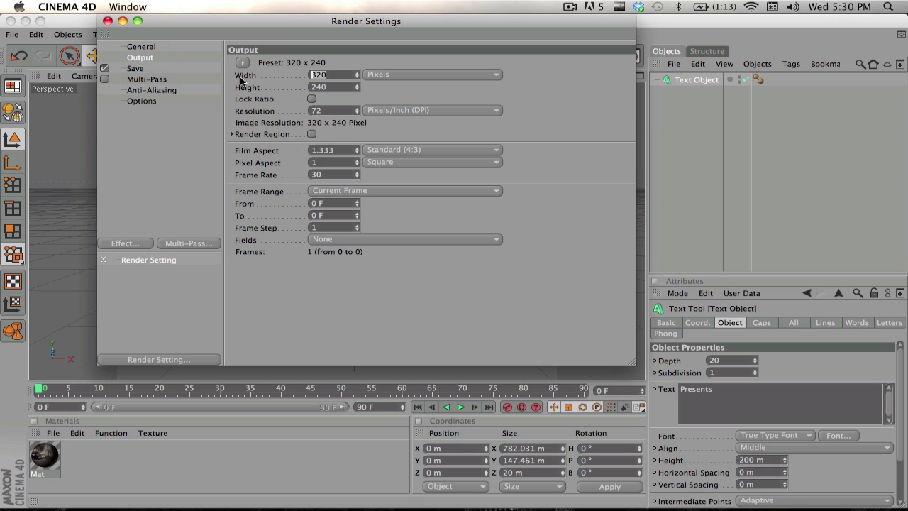
pyautogui.write('1280')
pyautogui.press('Tab')
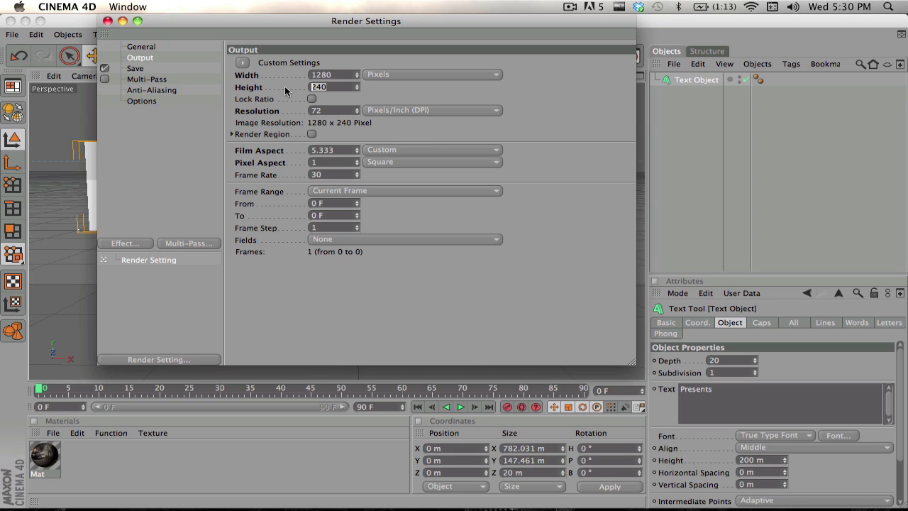
pyautogui.write('7')
pyautogui.press('Return')
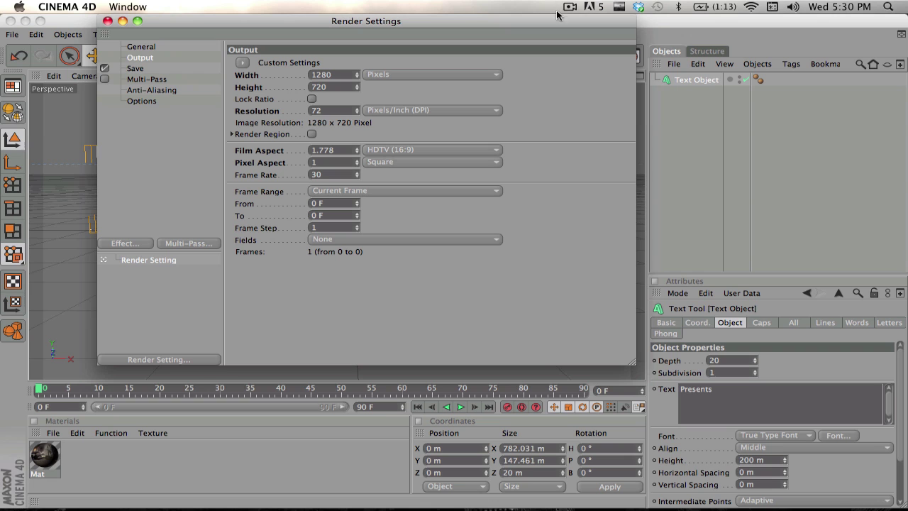
# Step: Set the render save format to QuickTime Movie with H.264 compression
pyautogui.click(135, 69)
pyautogui.click(382, 100)
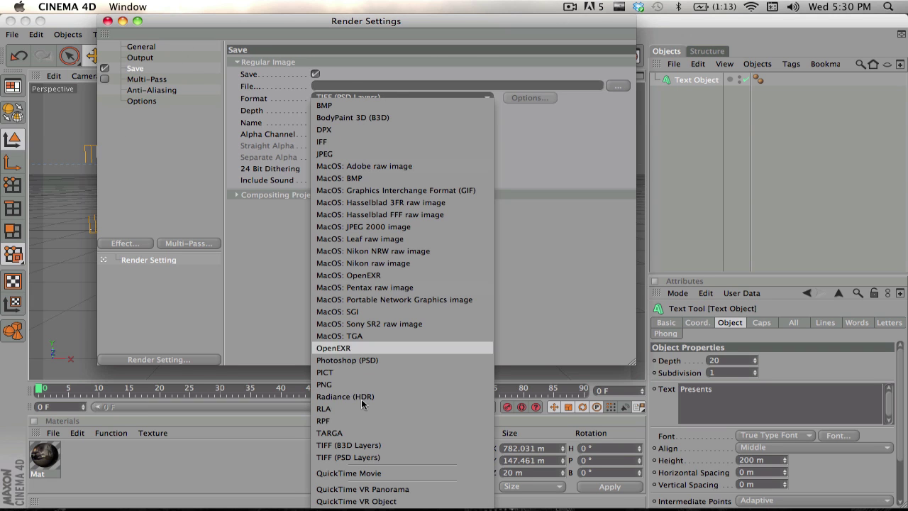
pyautogui.click(366, 476)
pyautogui.click(528, 98)
pyautogui.click(447, 68)
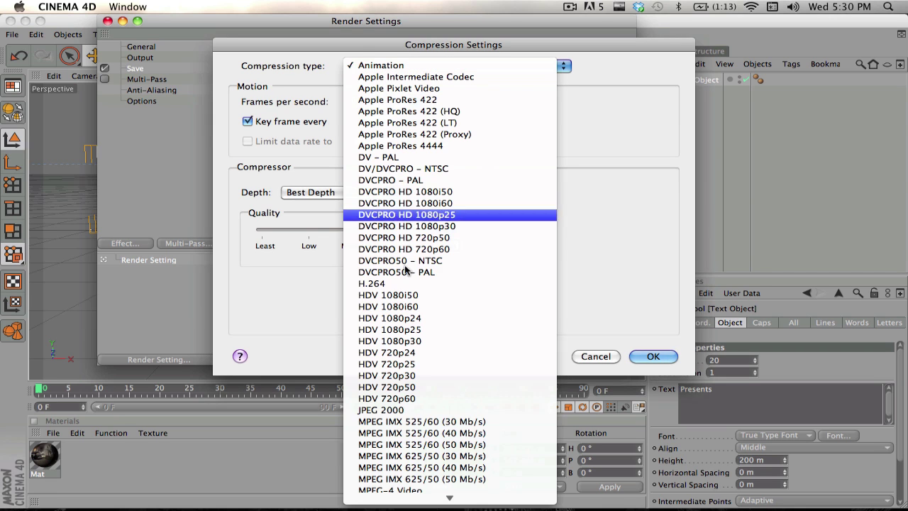
pyautogui.click(384, 286)
# Step: Set the movie compression to 60 frames per second with a key frame every 60 frames, and close the render settings
pyautogui.click(382, 103)
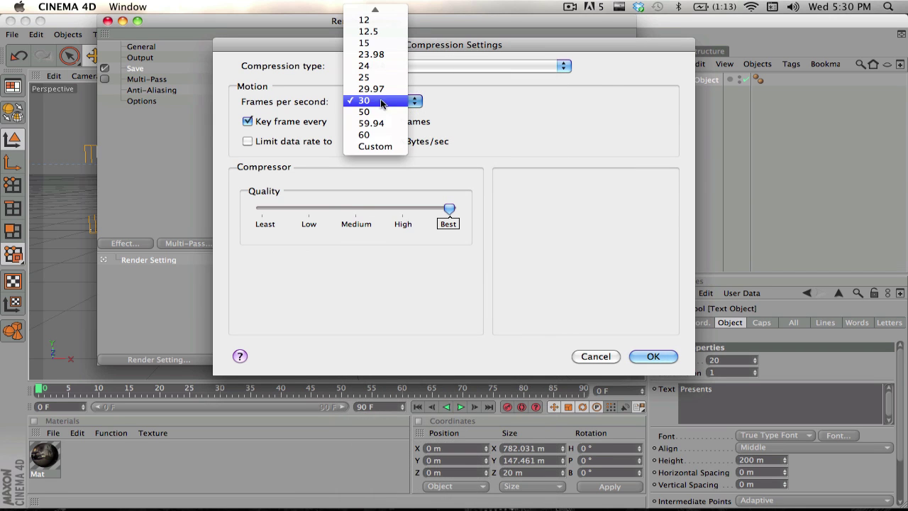
pyautogui.click(377, 134)
pyautogui.moveTo(377, 125); pyautogui.dragTo(302, 128)
pyautogui.press('Right')
pyautogui.press('BackSpace')
pyautogui.press('BackSpace')
pyautogui.write('60')
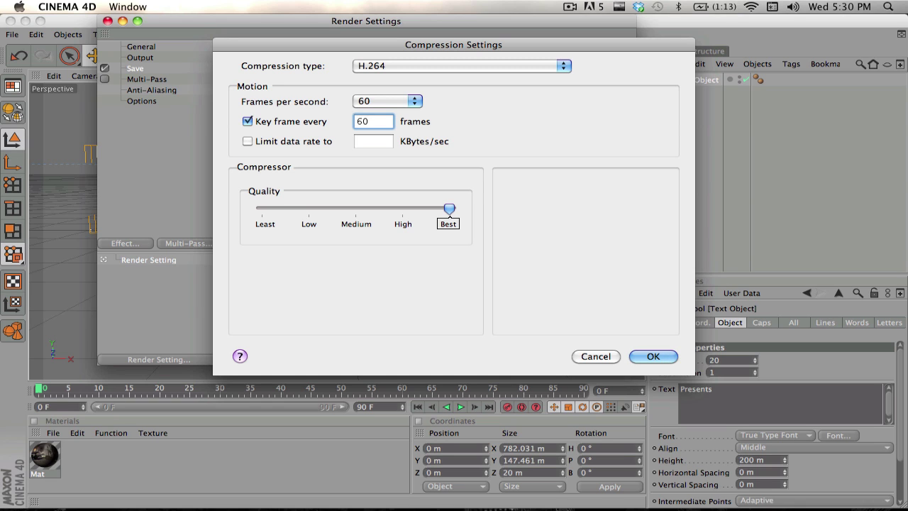
pyautogui.press('Return')
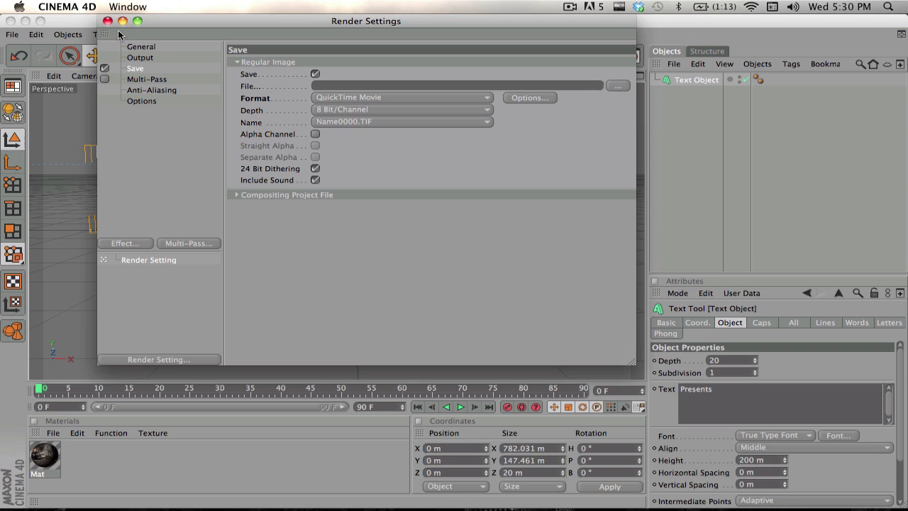
pyautogui.click(152, 83)
pyautogui.click(150, 101)
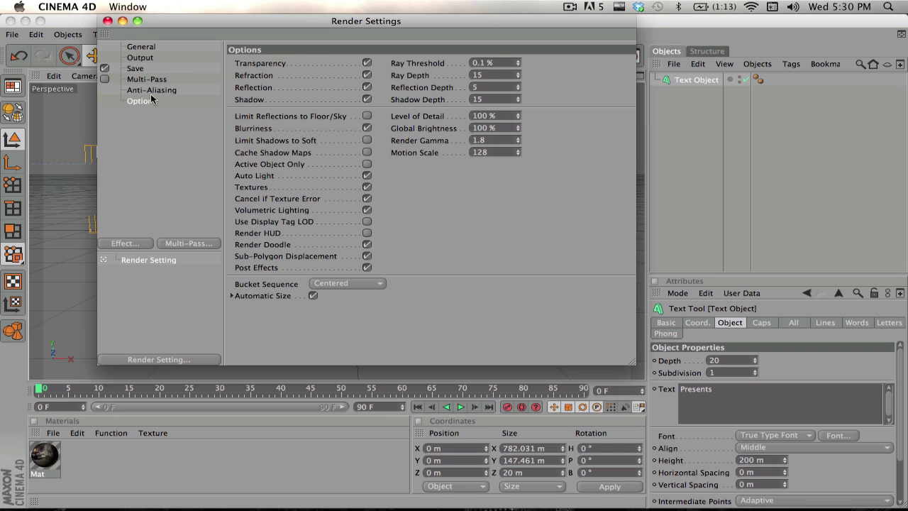
pyautogui.click(107, 20)
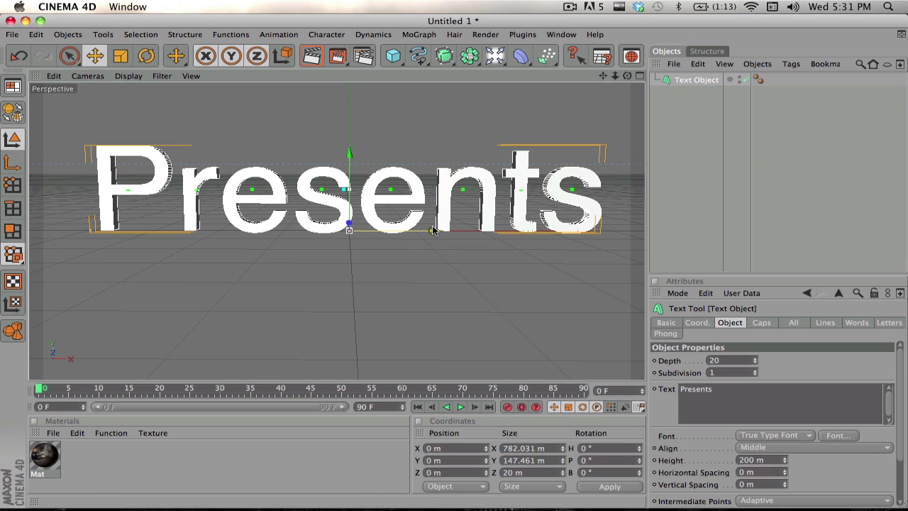
# Step: Move the "Presents" text object along the X axis to about -4.3 m
pyautogui.moveTo(434, 230); pyautogui.dragTo(430, 229)
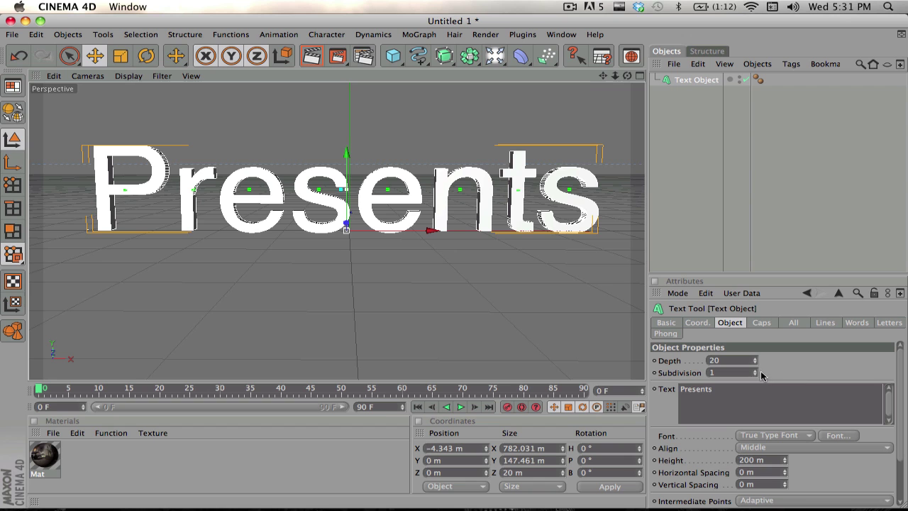
# Step: Set the text's depth to 49 and apply the glossy opaque MoGraph preset material "metal smoke" to it
pyautogui.moveTo(755, 364); pyautogui.dragTo(754, 364)
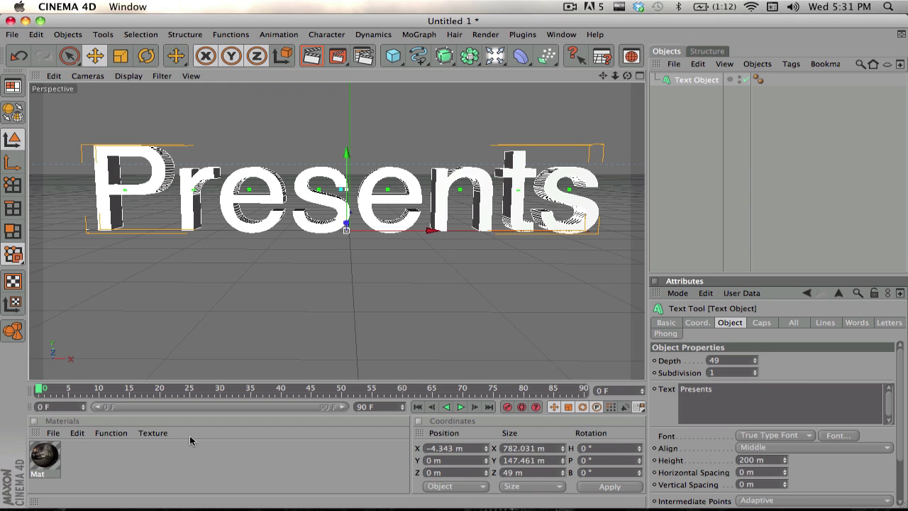
pyautogui.click(77, 433)
pyautogui.moveTo(52, 433)
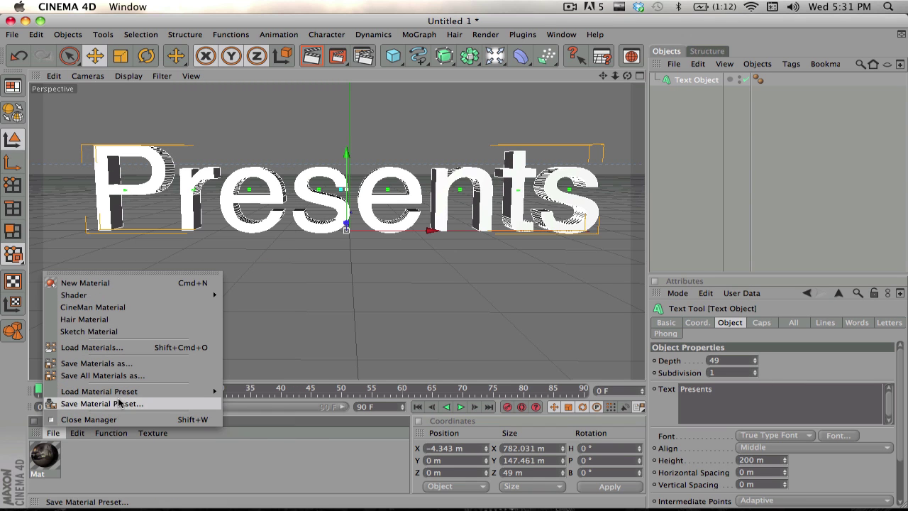
pyautogui.moveTo(117, 390)
pyautogui.moveTo(251, 438)
pyautogui.moveTo(359, 455)
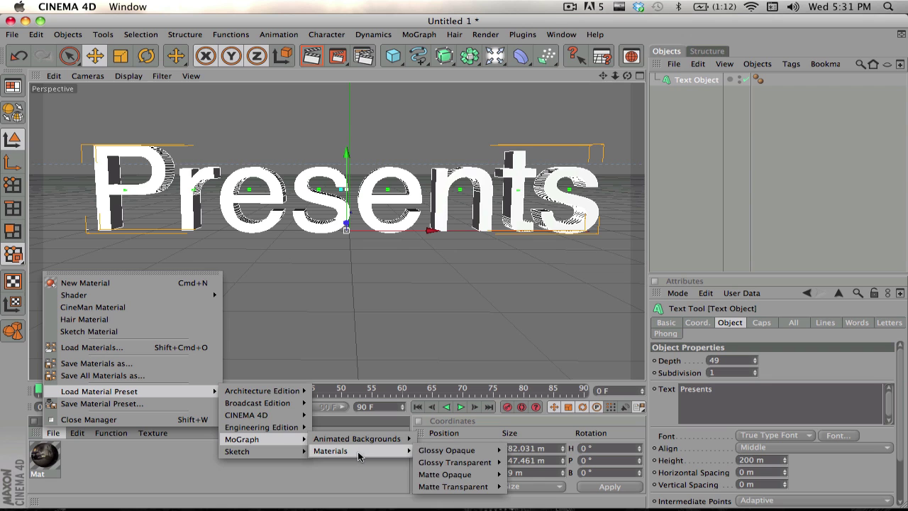
pyautogui.moveTo(438, 451)
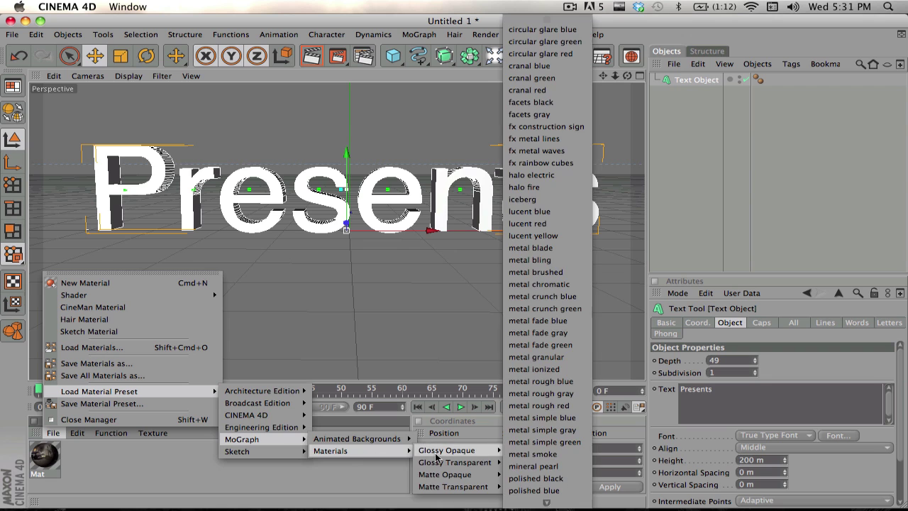
pyautogui.click(532, 454)
pyautogui.moveTo(108, 208); pyautogui.dragTo(101, 183)
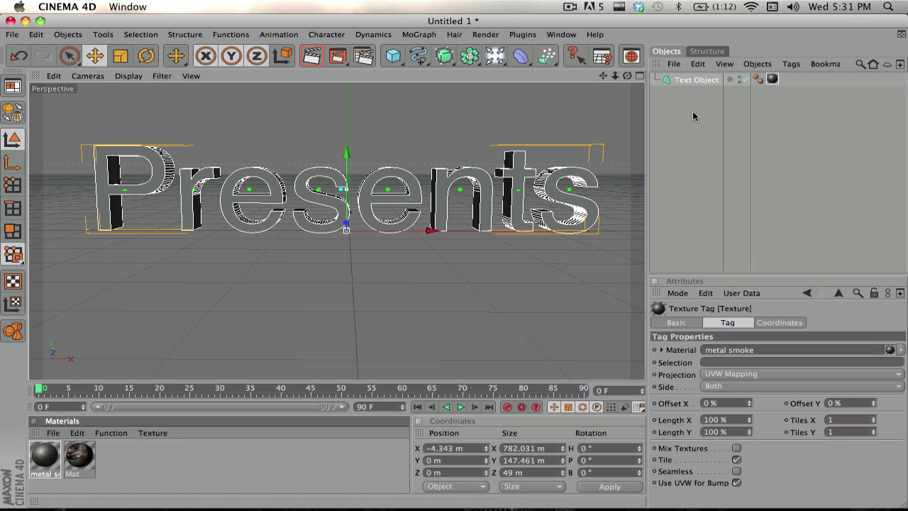
# Step: Set both the start and end caps of the text to Fillet Cap and render a preview of the view
pyautogui.click(695, 80)
pyautogui.click(761, 323)
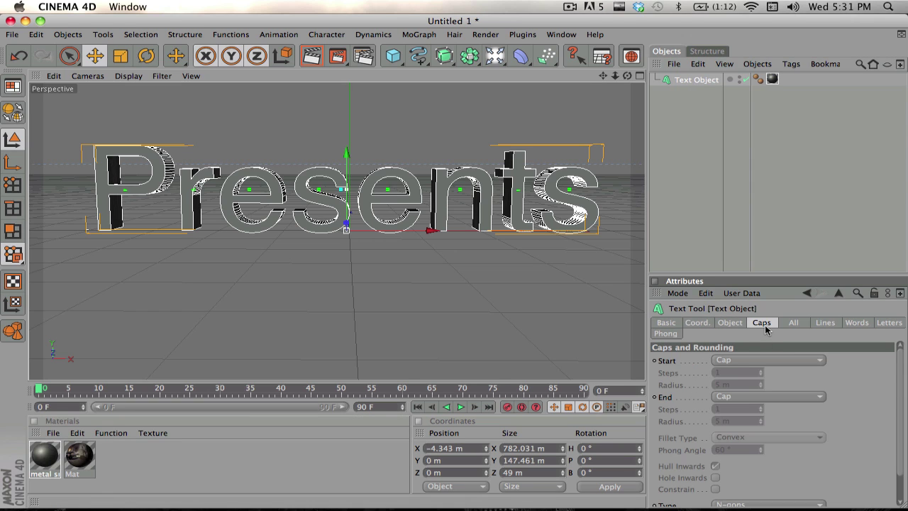
pyautogui.click(745, 359)
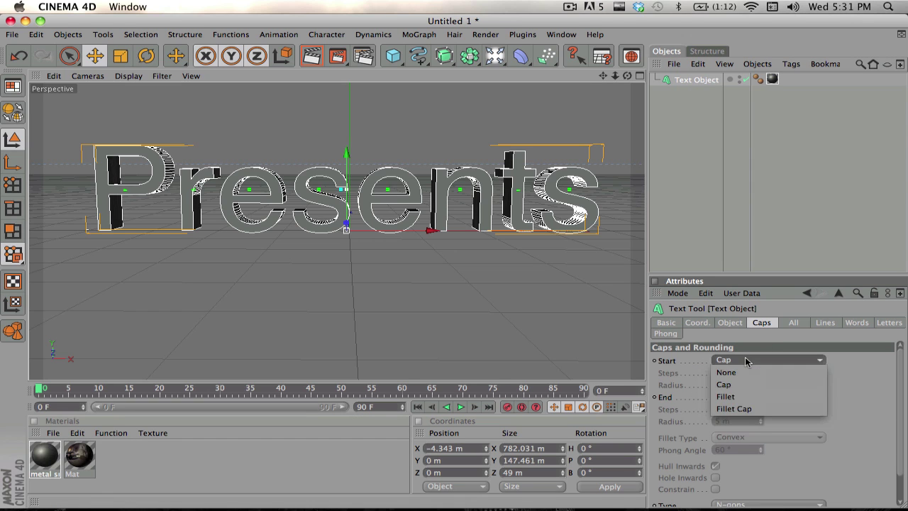
pyautogui.click(743, 411)
pyautogui.click(742, 396)
pyautogui.click(741, 444)
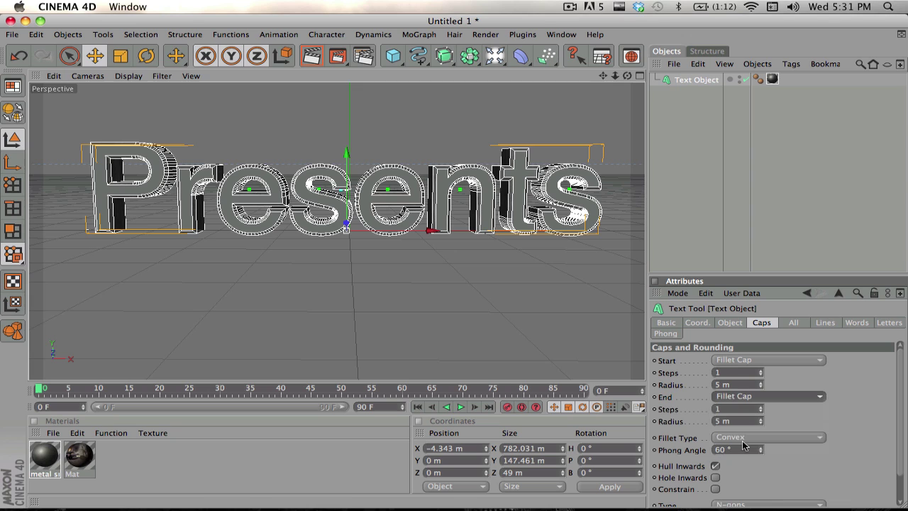
pyautogui.click(310, 56)
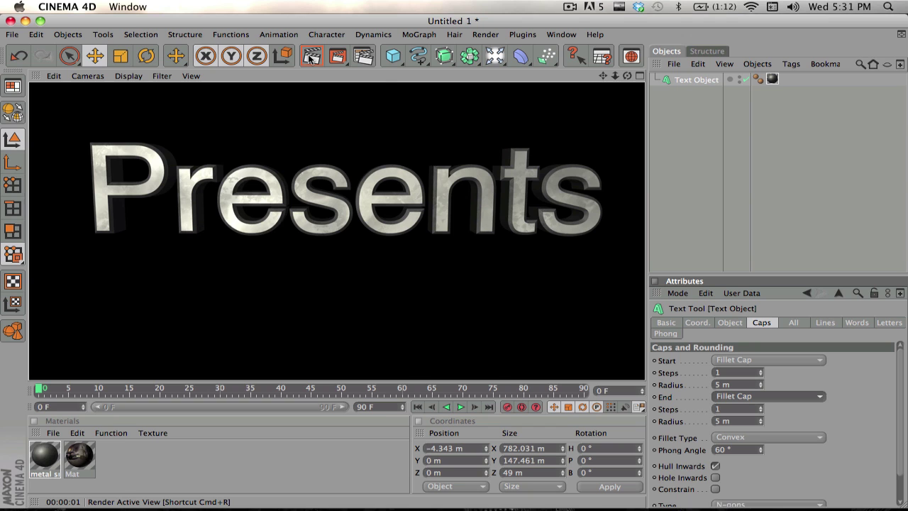
pyautogui.click(515, 183)
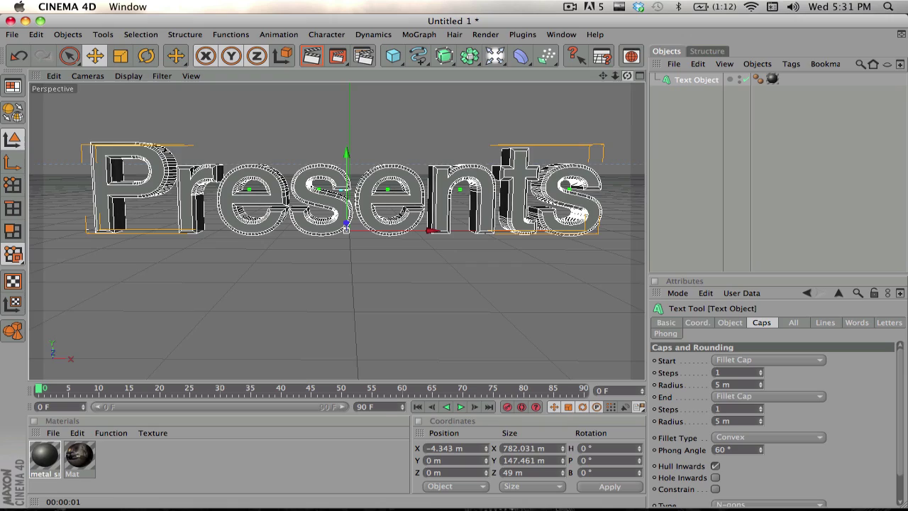
# Step: Move the text object along the Z axis to about -891 m, so it sits out of the camera's view
pyautogui.moveTo(627, 75); pyautogui.dragTo(607, 81)
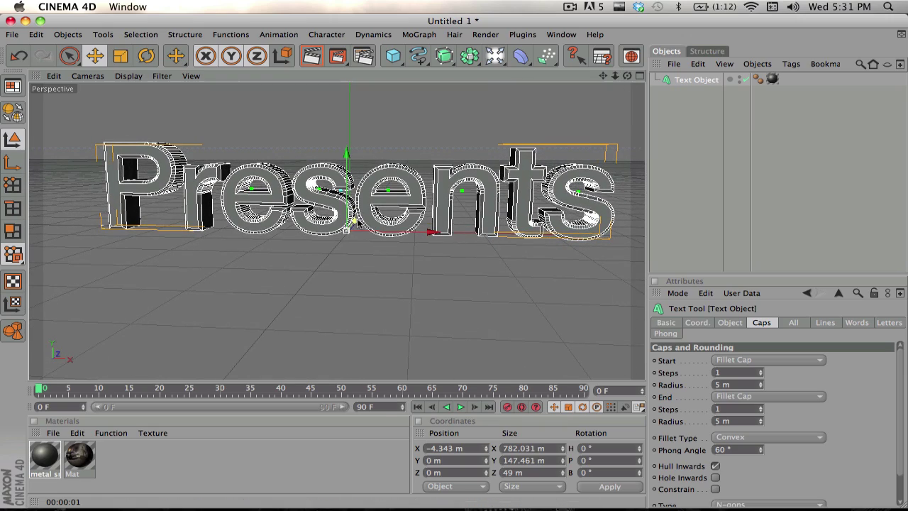
pyautogui.moveTo(354, 222); pyautogui.dragTo(217, 380)
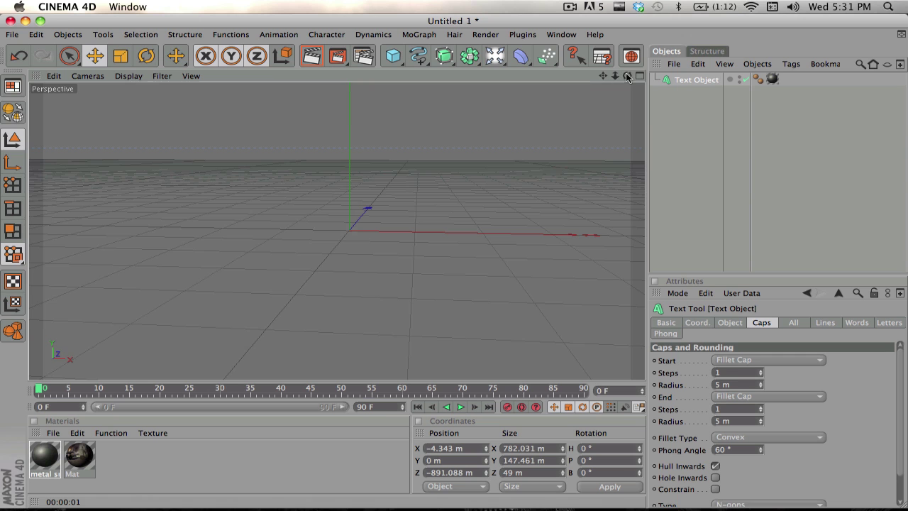
pyautogui.moveTo(627, 75); pyautogui.dragTo(625, 77)
pyautogui.click(684, 115)
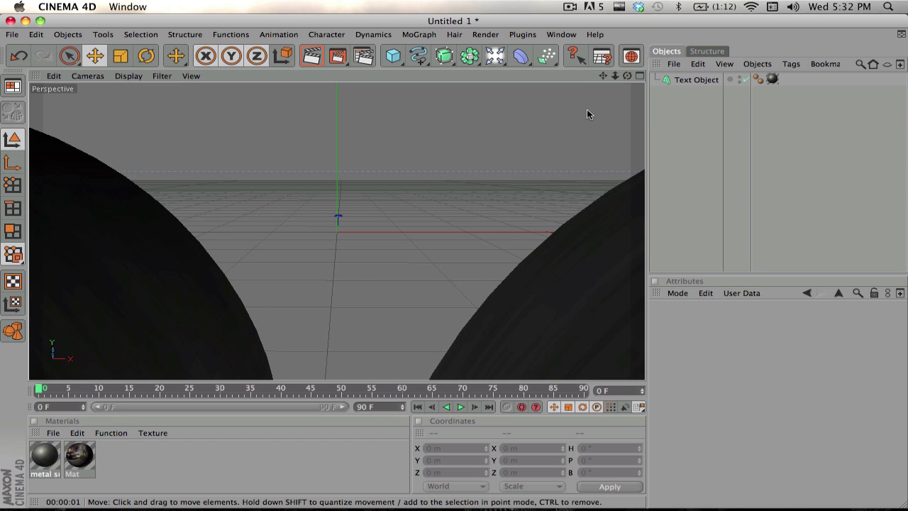
pyautogui.scroll(1, 587, 114)
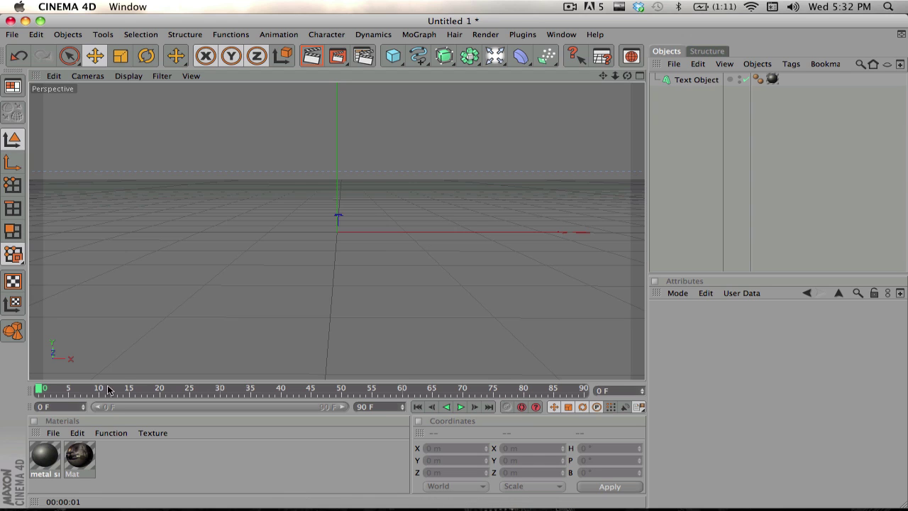
# Step: Record a keyframe for the text object at frame 15, checking the zzirGrizz ECHO reference video in Safari
pyautogui.moveTo(56, 392); pyautogui.dragTo(128, 397)
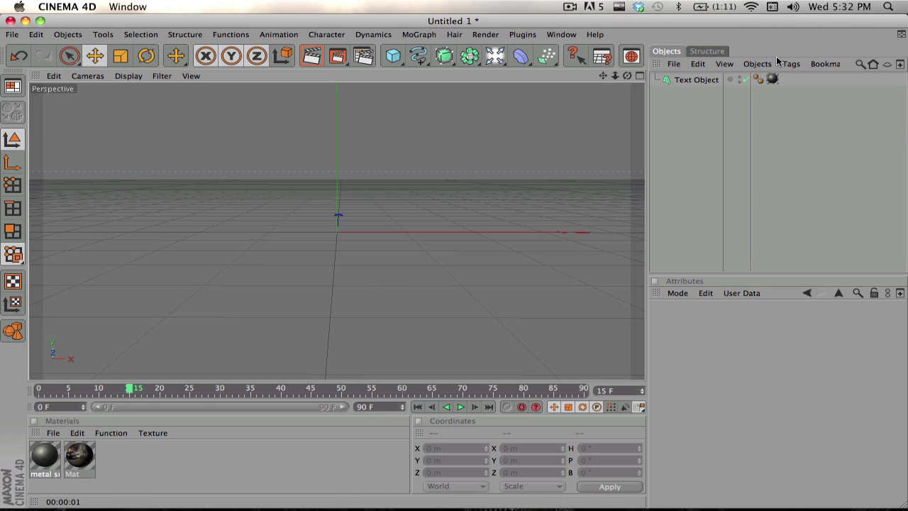
pyautogui.click(685, 80)
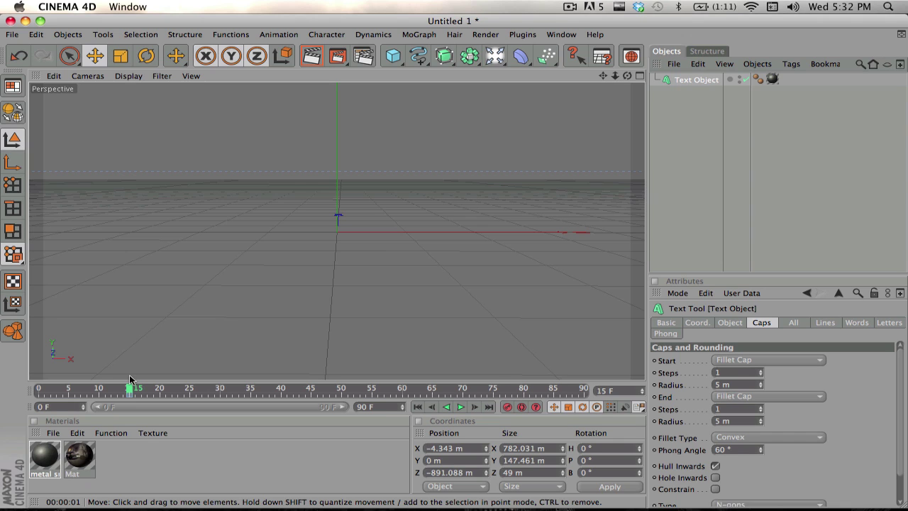
pyautogui.hotkey('ctrl', 'Left')
pyautogui.hotkey('ctrl', 'Left')
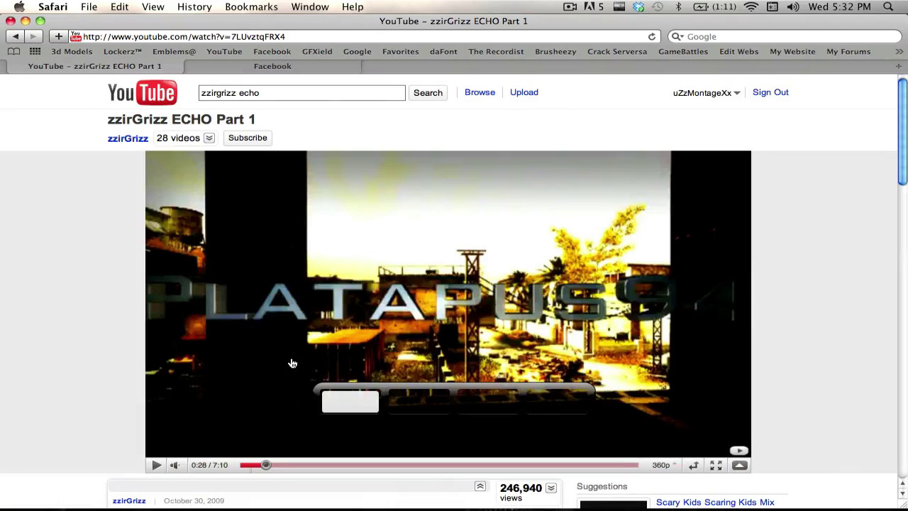
pyautogui.click(292, 363)
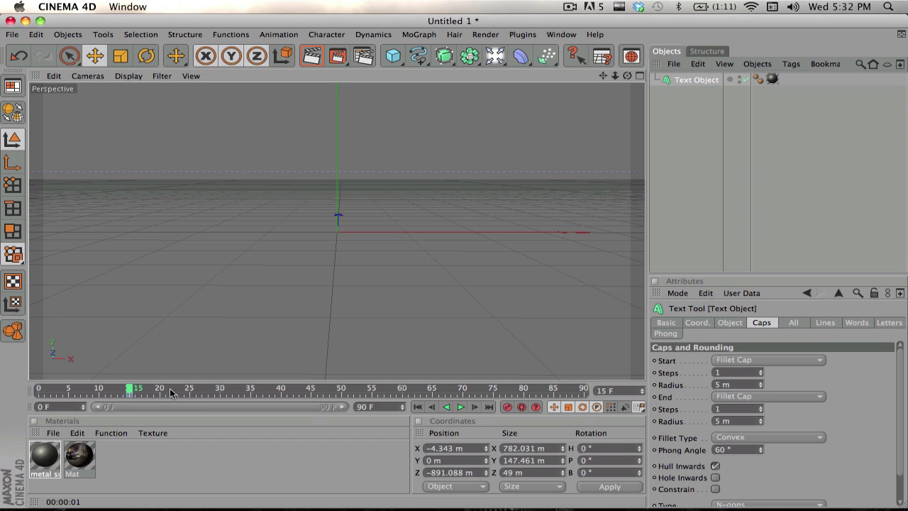
# Step: At frame 35, move the text back along the Z axis to about 15.4 m and record a keyframe
pyautogui.click(170, 389)
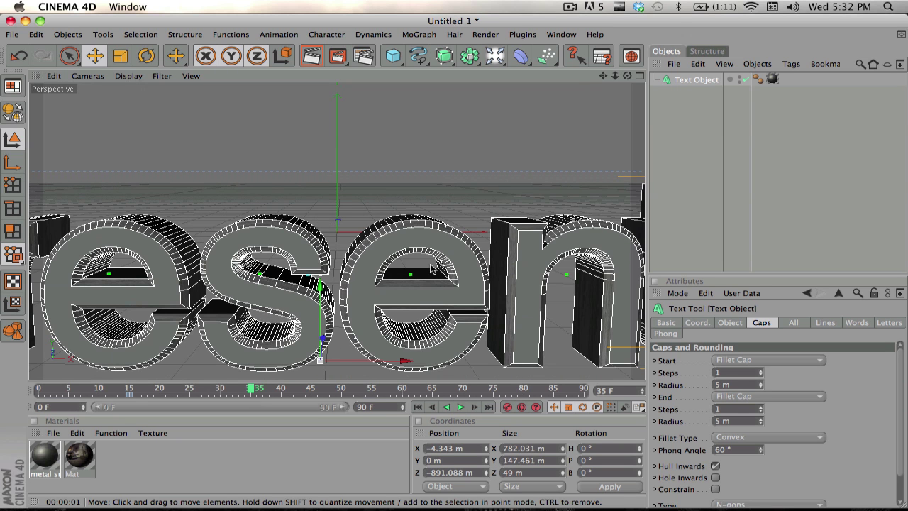
pyautogui.moveTo(335, 339); pyautogui.dragTo(334, 225)
pyautogui.moveTo(319, 360); pyautogui.dragTo(320, 360)
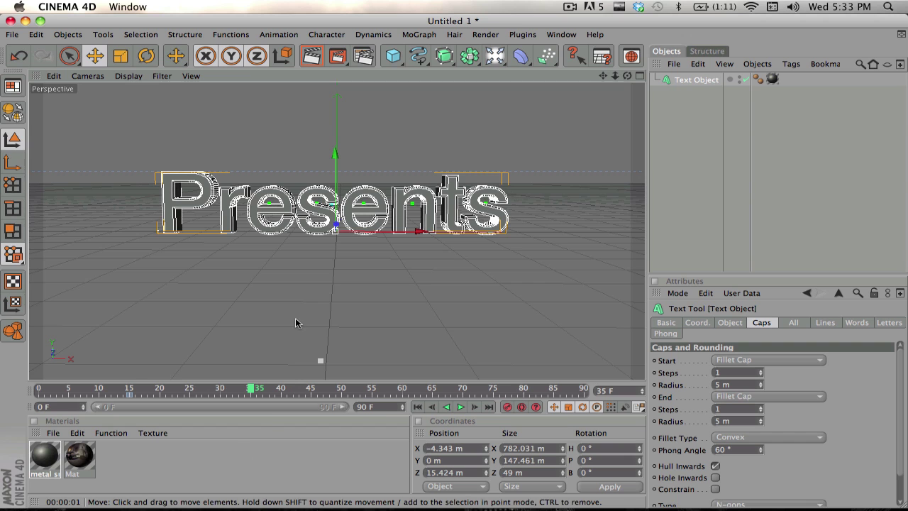
pyautogui.scroll(3, 295, 323)
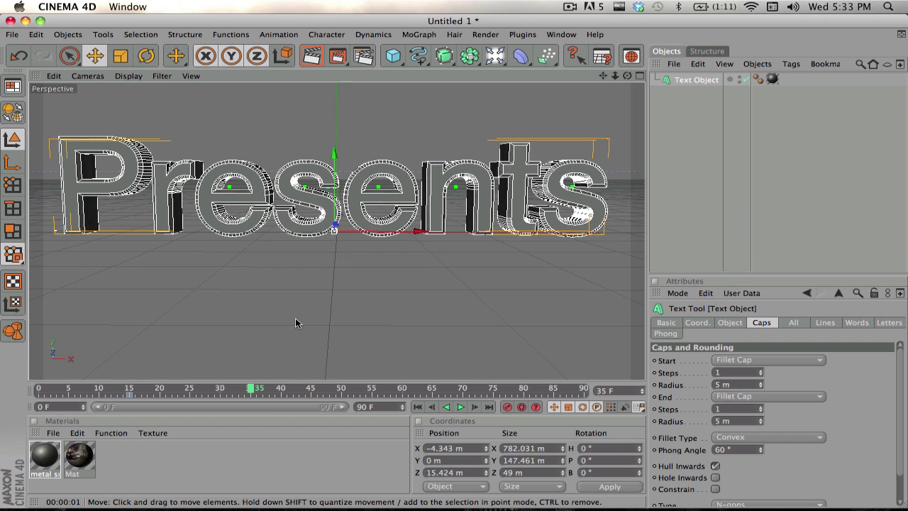
pyautogui.scroll(-1, 295, 317)
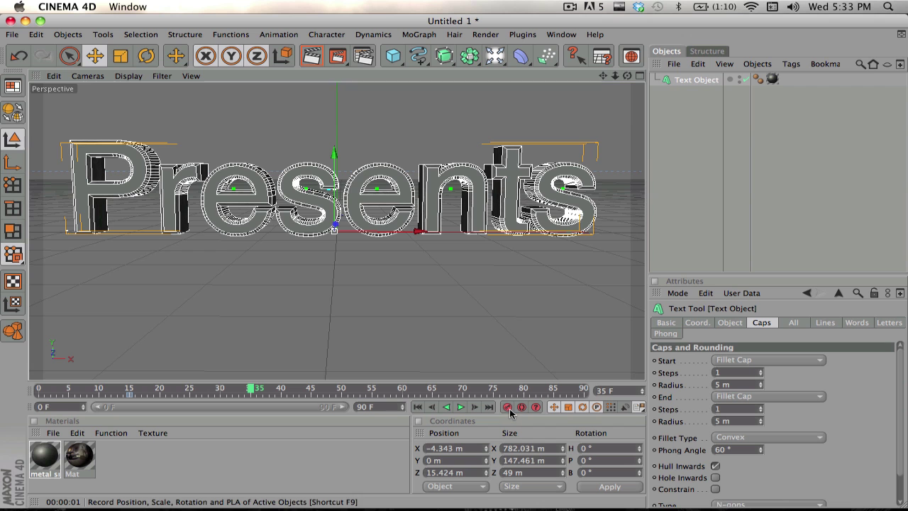
pyautogui.click(507, 407)
# Step: Play the animation from frame 0 to check the text's movement into view
pyautogui.moveTo(103, 393); pyautogui.dragTo(40, 392)
pyautogui.click(460, 407)
pyautogui.click(460, 407)
pyautogui.moveTo(97, 390); pyautogui.dragTo(16, 394)
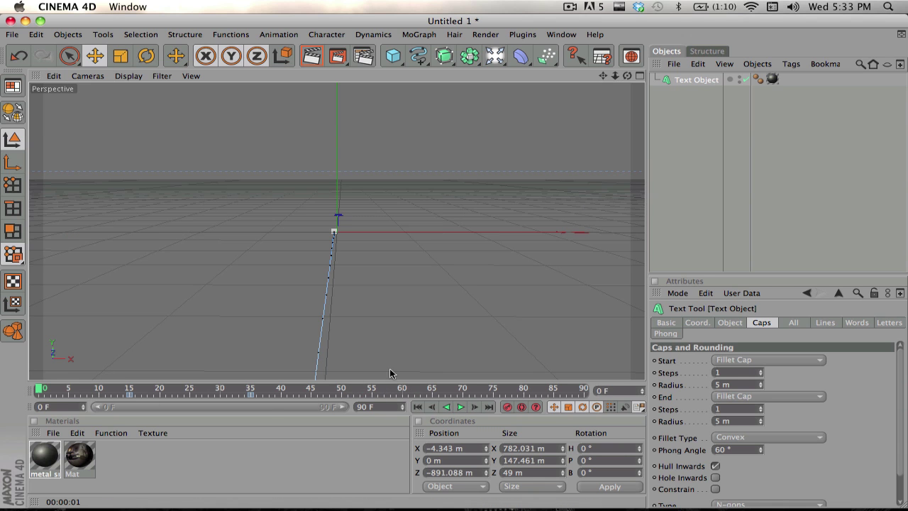
pyautogui.click(460, 407)
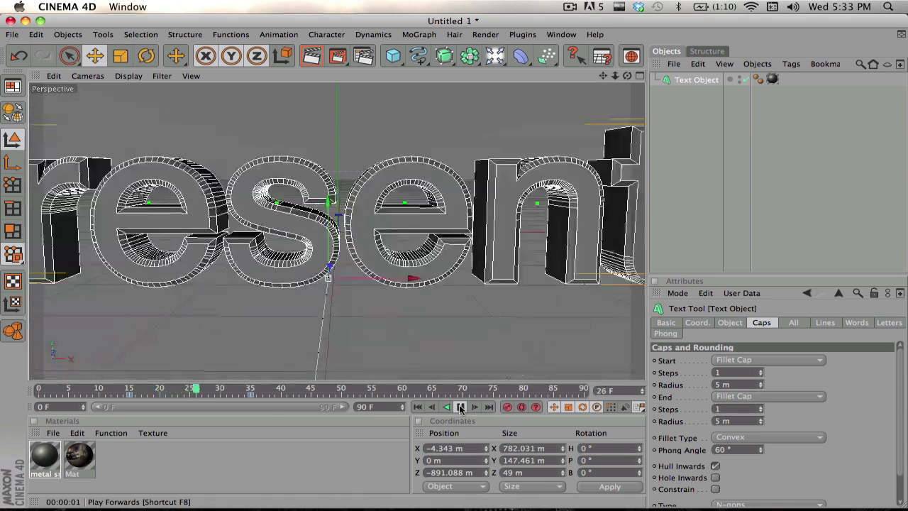
pyautogui.click(460, 407)
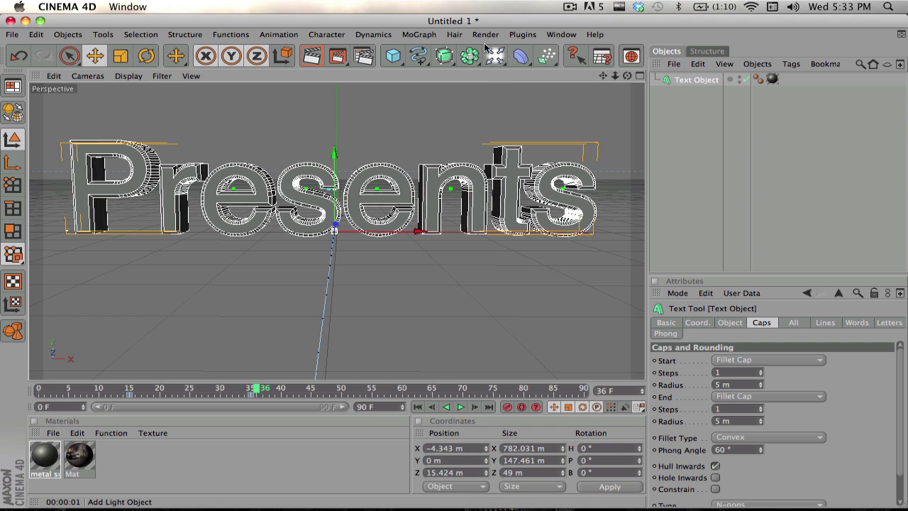
# Step: Add an omni light and raise it along the Y axis to about 140 m above the text
pyautogui.moveTo(502, 64); pyautogui.dragTo(509, 89)
pyautogui.press('super+z')
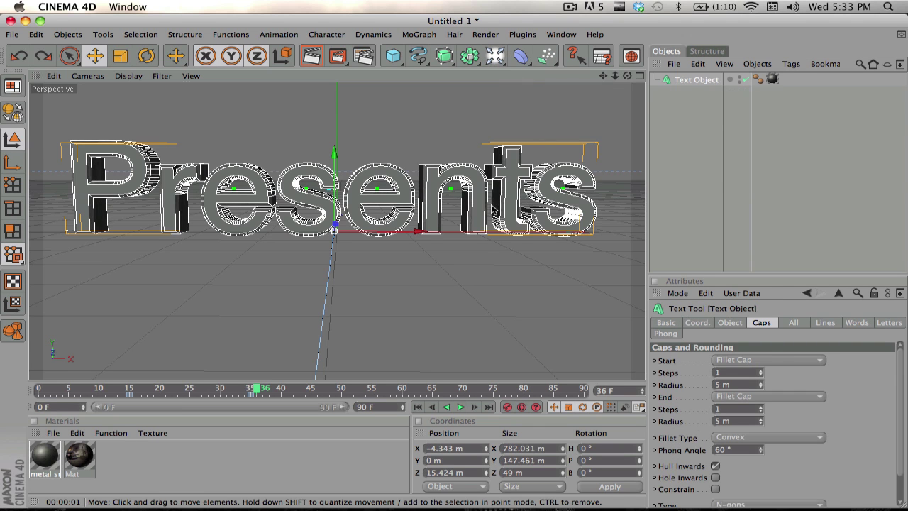
pyautogui.moveTo(503, 67); pyautogui.dragTo(522, 69)
pyautogui.moveTo(336, 201); pyautogui.dragTo(336, 115)
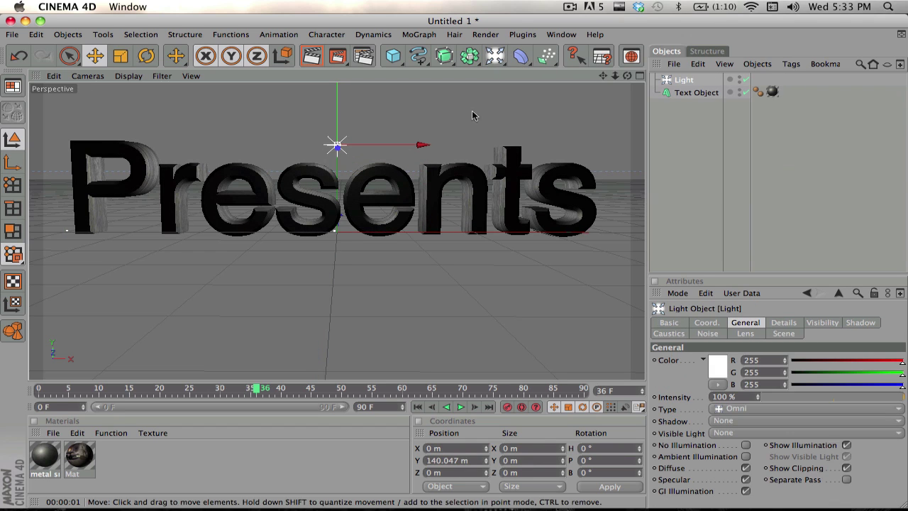
pyautogui.moveTo(626, 76); pyautogui.dragTo(614, 77)
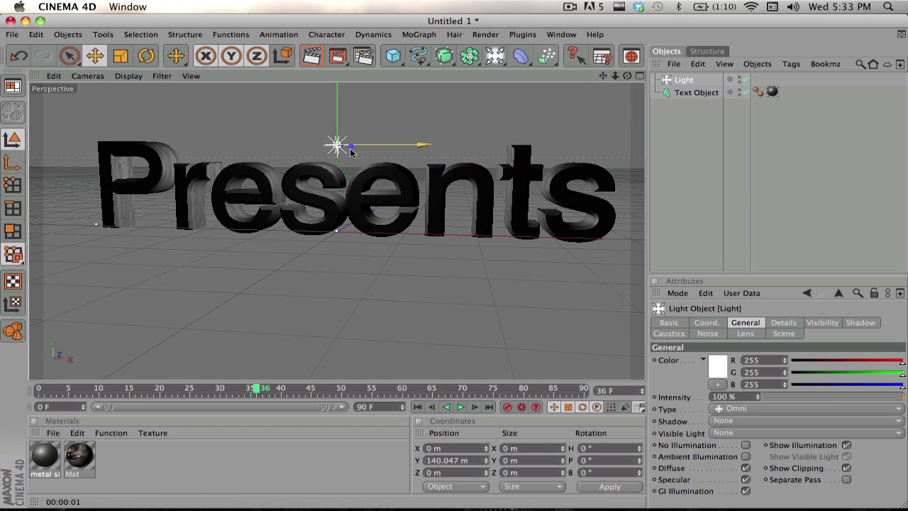
pyautogui.moveTo(351, 152); pyautogui.dragTo(293, 140)
pyautogui.moveTo(627, 75); pyautogui.dragTo(648, 76)
pyautogui.press('super+z')
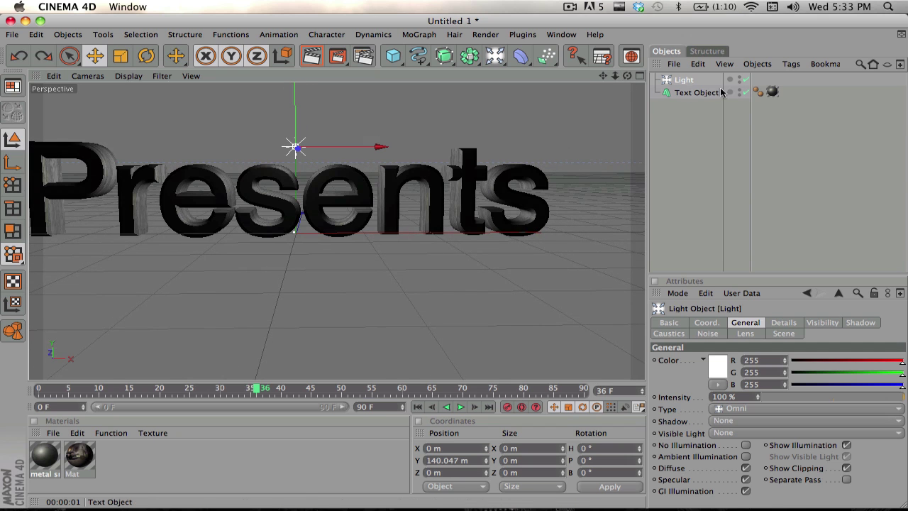
# Step: Reframe the text and play the animation up to frame 45 to check it with the light
pyautogui.moveTo(602, 75); pyautogui.dragTo(630, 78)
pyautogui.moveTo(101, 388); pyautogui.dragTo(74, 388)
pyautogui.click(459, 406)
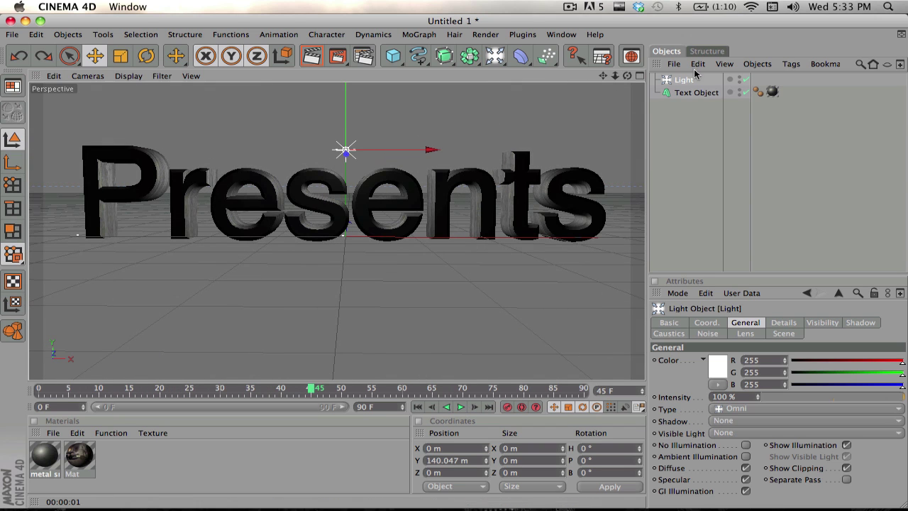
# Step: Move the light along the Z axis to about -178 m, in front of the text
pyautogui.click(577, 130)
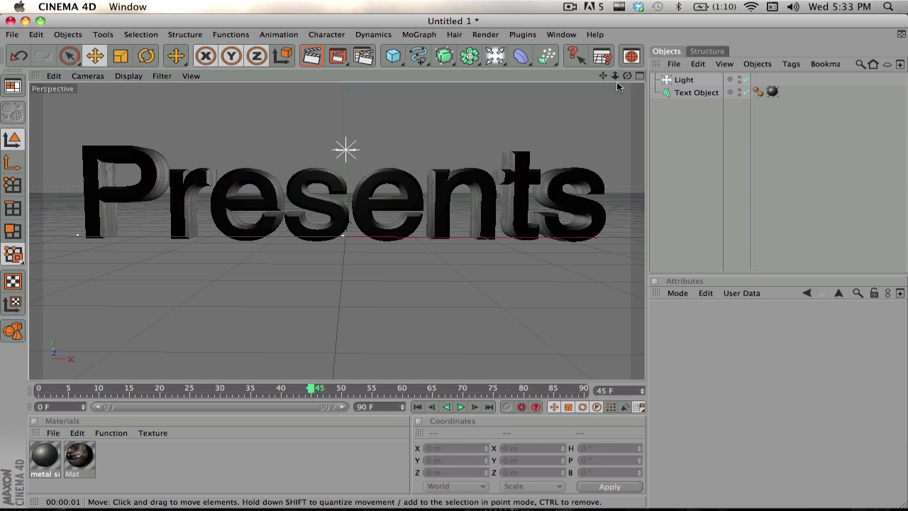
pyautogui.moveTo(627, 75); pyautogui.dragTo(584, 75)
pyautogui.click(683, 80)
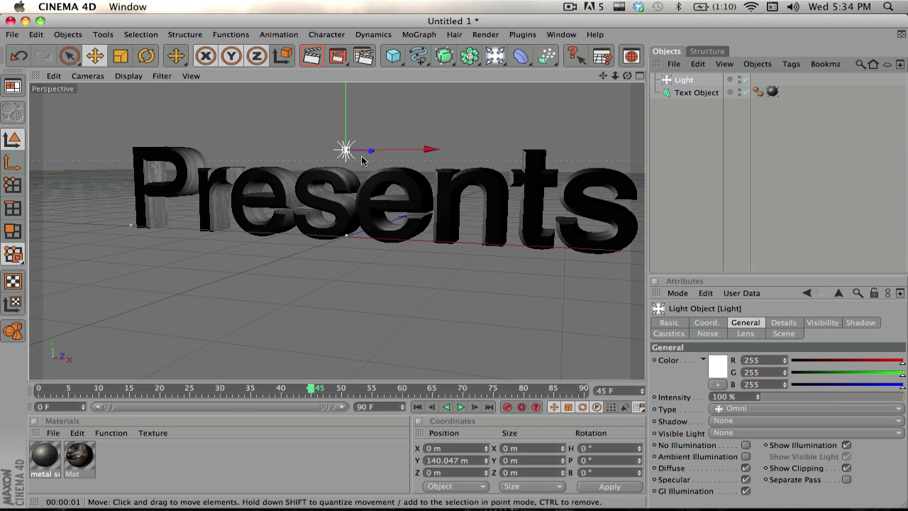
pyautogui.moveTo(370, 159); pyautogui.dragTo(316, 154)
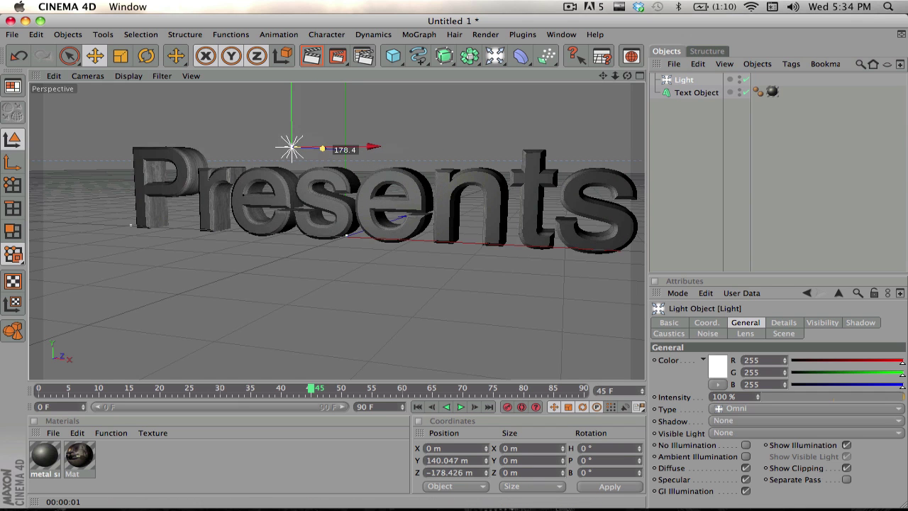
# Step: Render a preview of the text from the front to check the lighting
pyautogui.click(583, 149)
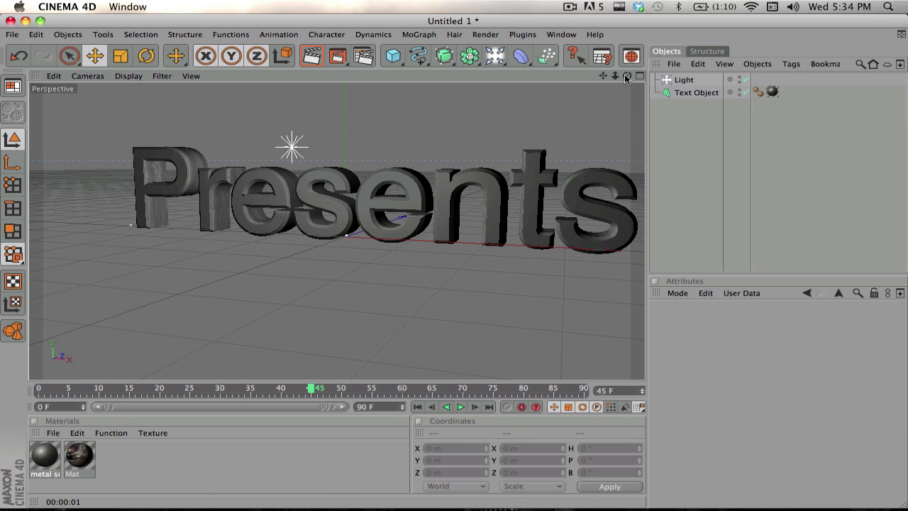
pyautogui.moveTo(627, 76); pyautogui.dragTo(669, 76)
pyautogui.moveTo(600, 78); pyautogui.dragTo(601, 77)
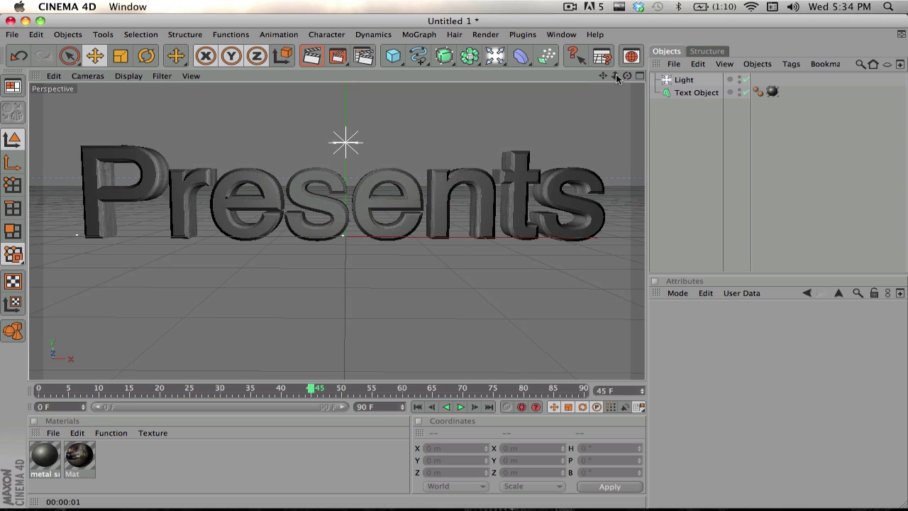
pyautogui.click(306, 61)
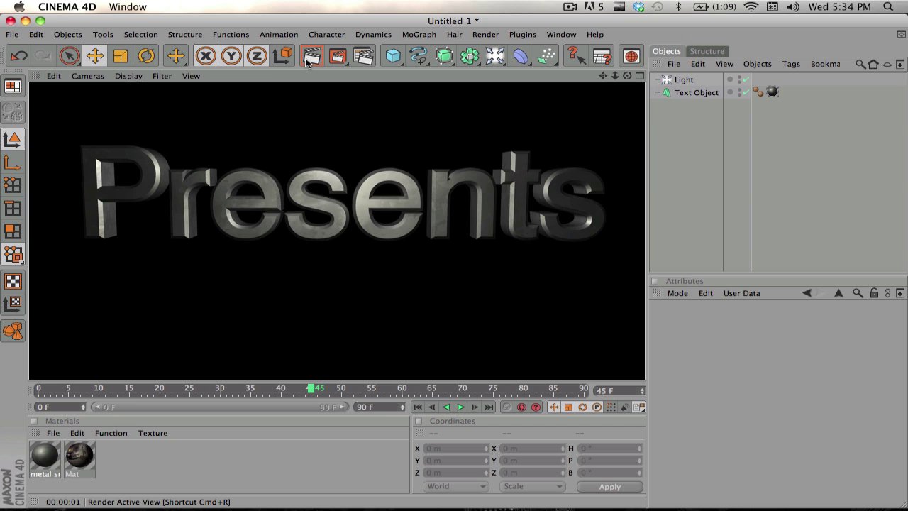
pyautogui.click(164, 447)
# Step: Return the animation to frame 0 and bring the view closer until the text is out of sight
pyautogui.click(33, 390)
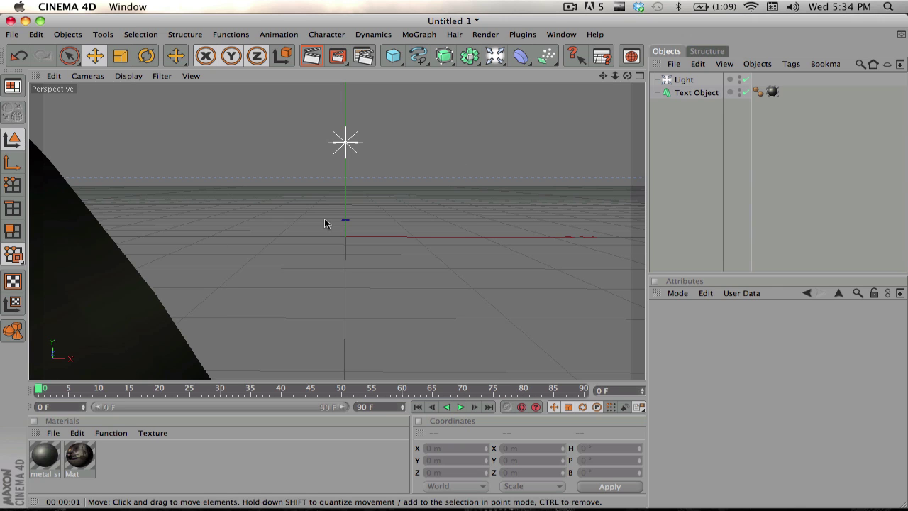
pyautogui.scroll(1, 325, 220)
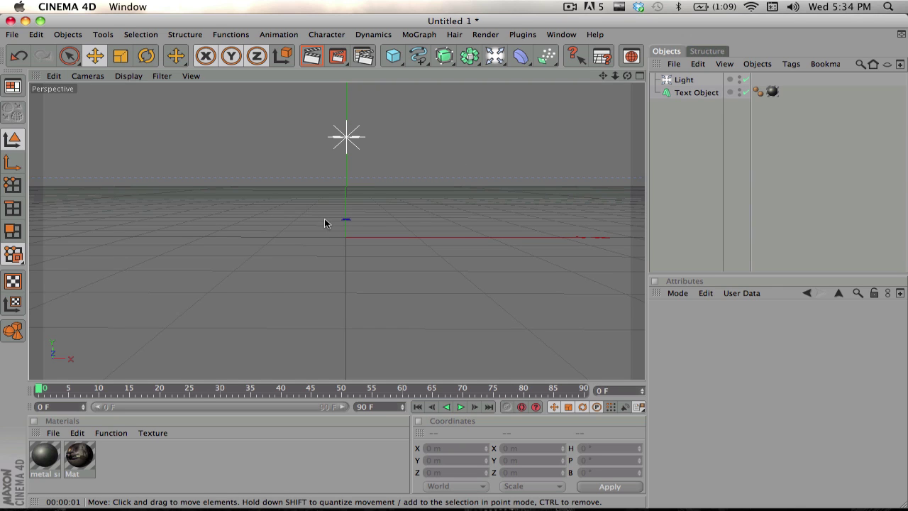